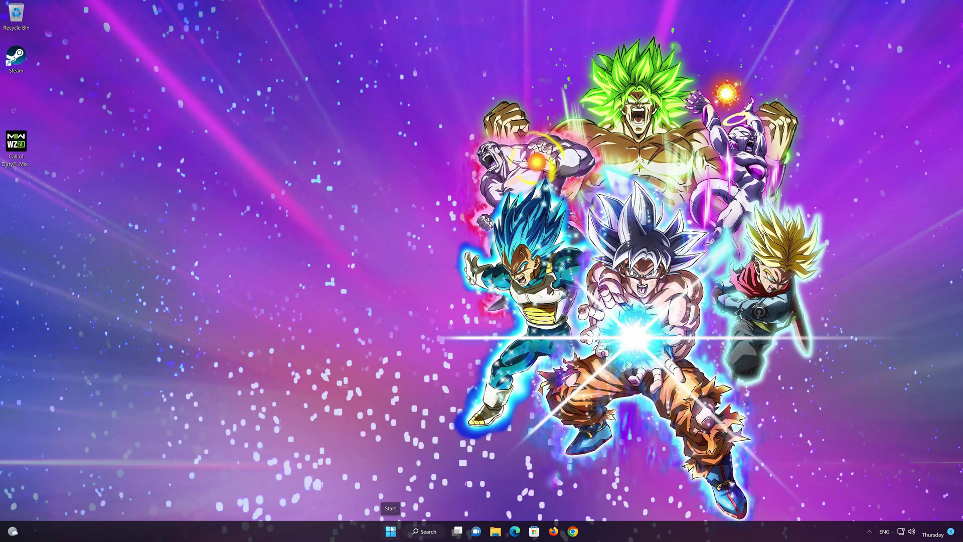
Search Start for Control Panel, then go to Network and Internet > Network and Sharing Center.
click(390, 531)
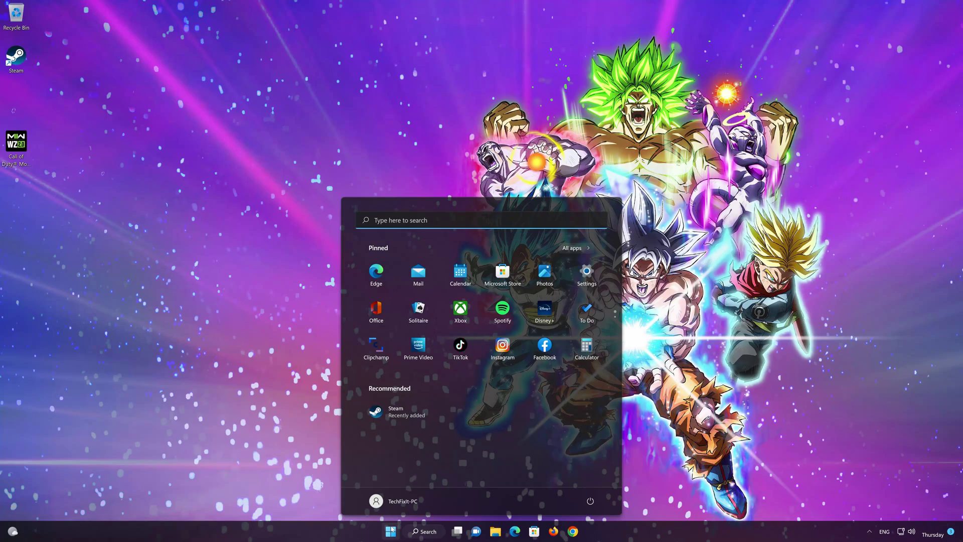
text(control pane)
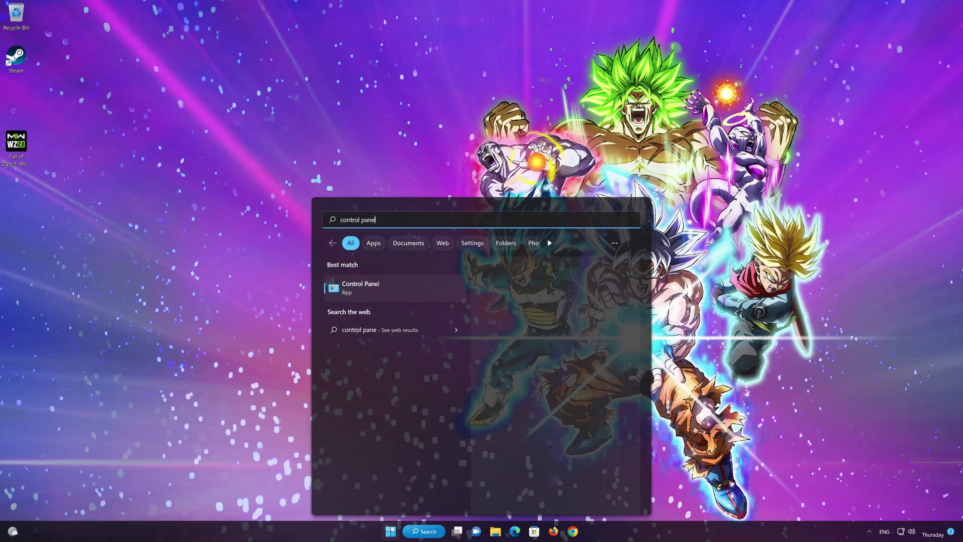
text(l)
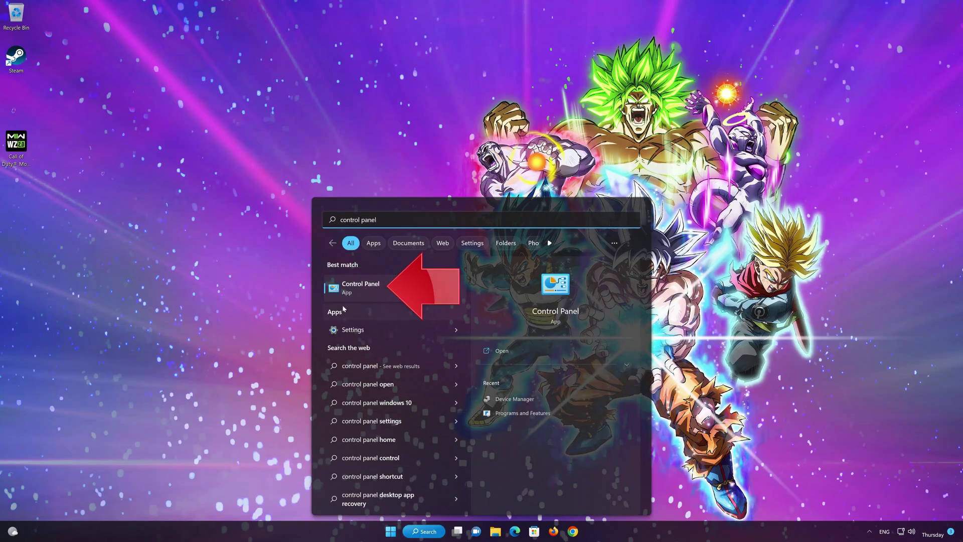
click(388, 289)
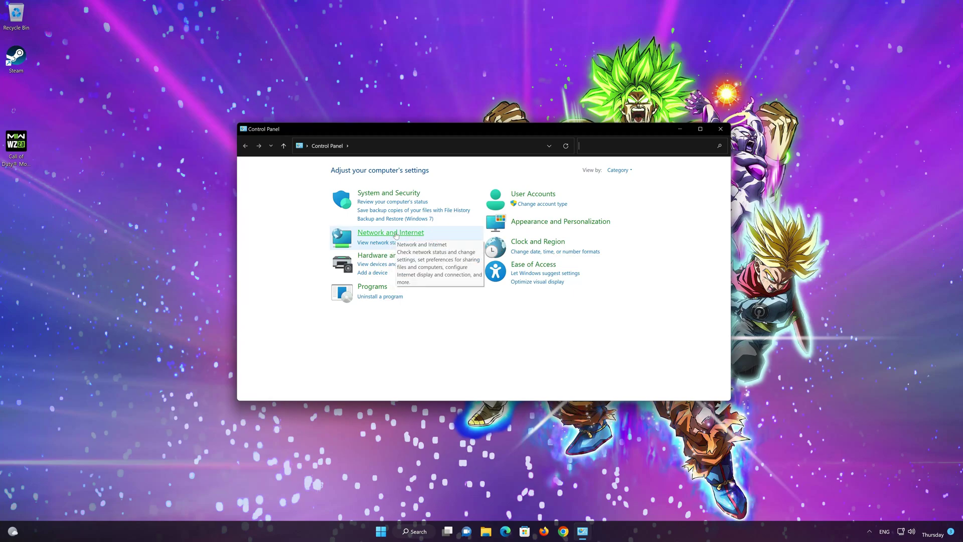
click(396, 235)
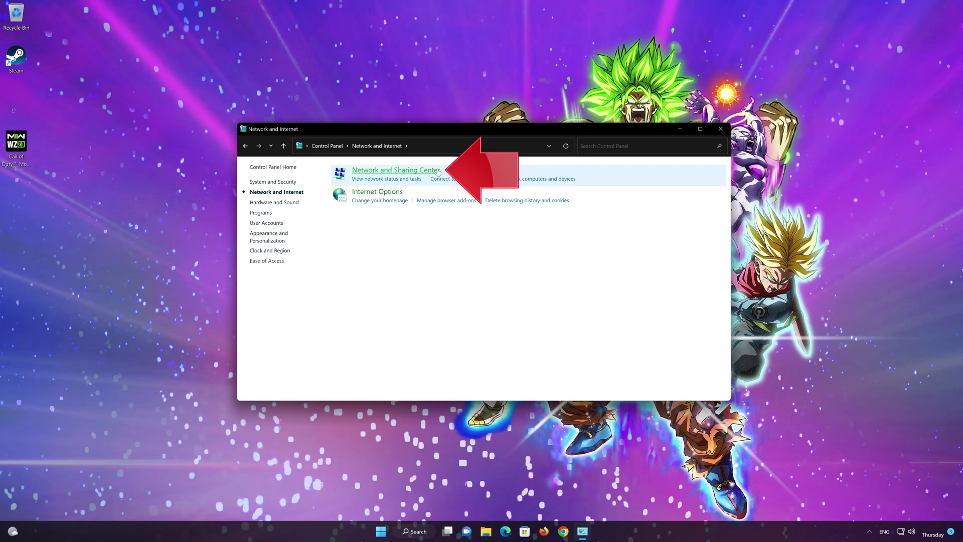
click(407, 172)
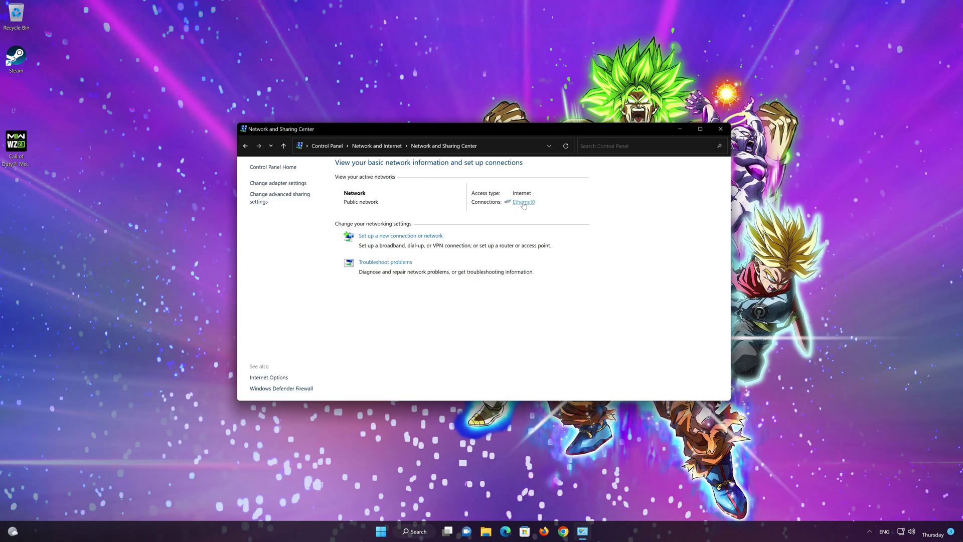
From the Ethernet0 status and properties windows, open the Internet Protocol Version 4 (TCP/IPv4) properties.
click(523, 203)
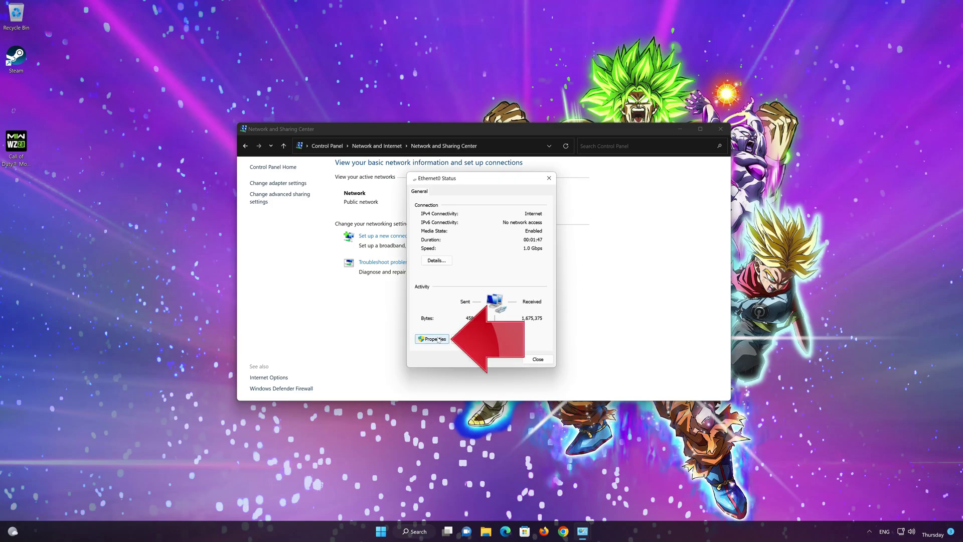
click(435, 339)
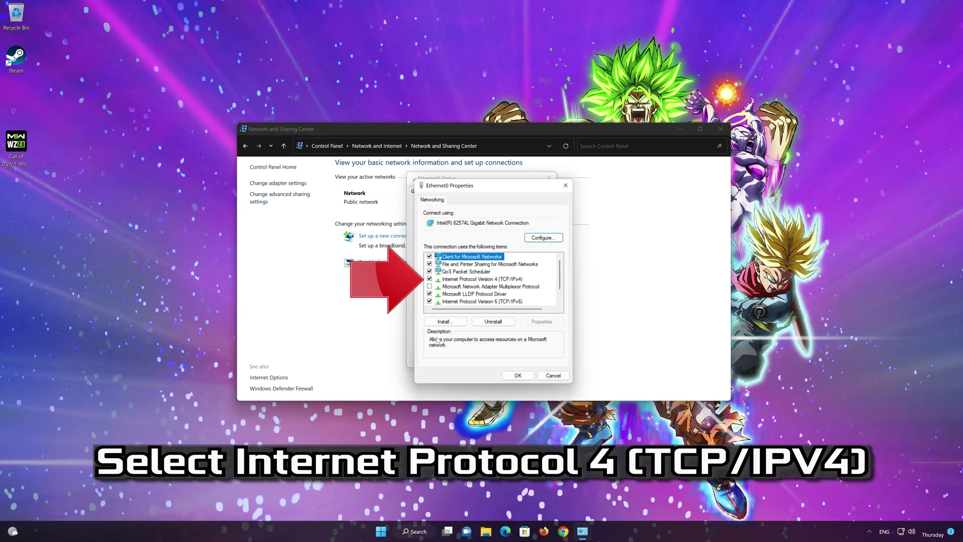
click(459, 280)
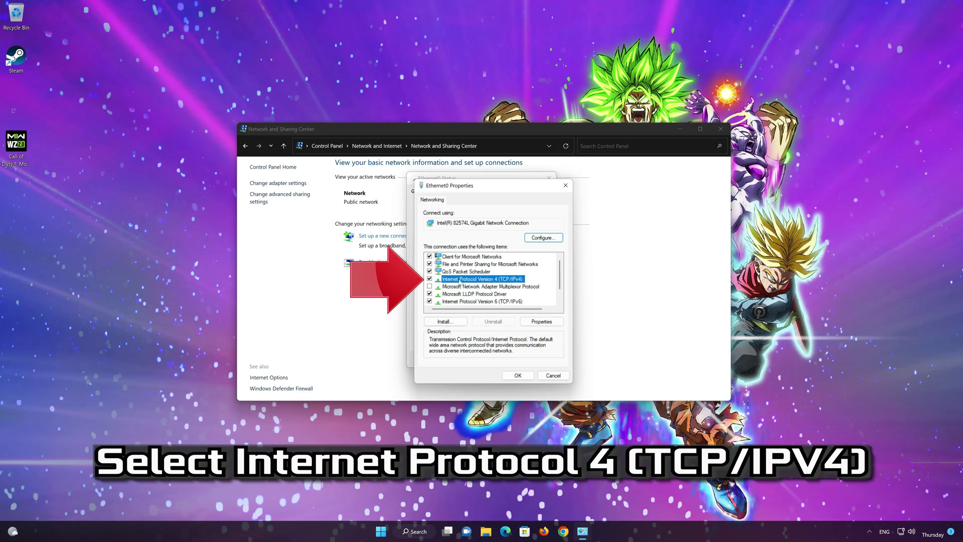
click(539, 321)
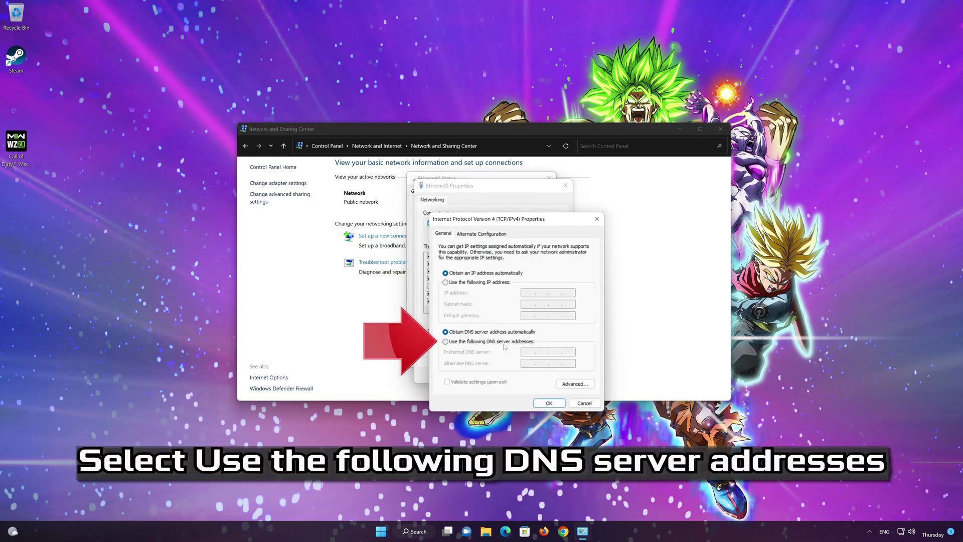
Set Ethernet0's preferred DNS to 8.8.8.8 and alternate to 8.8.4.4, then close the dialogs.
click(445, 342)
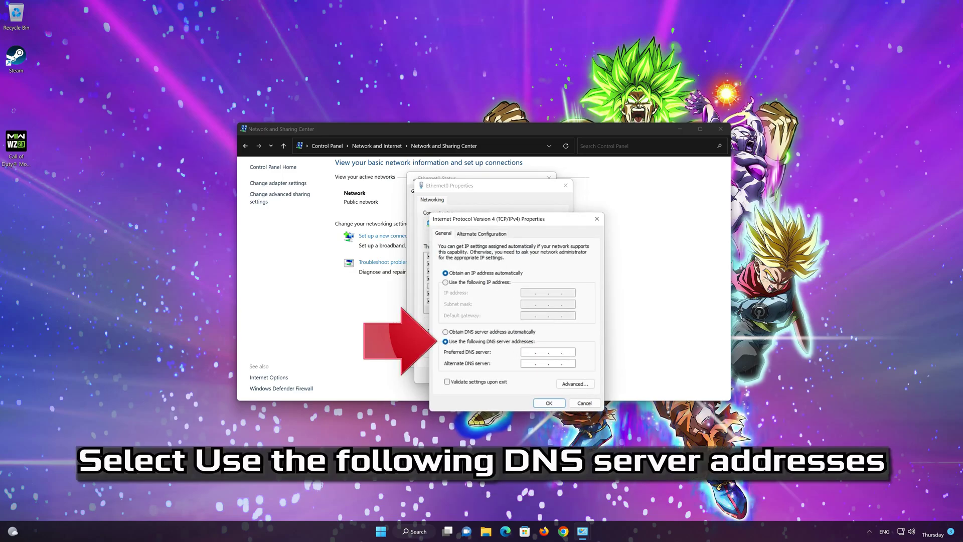
click(528, 351)
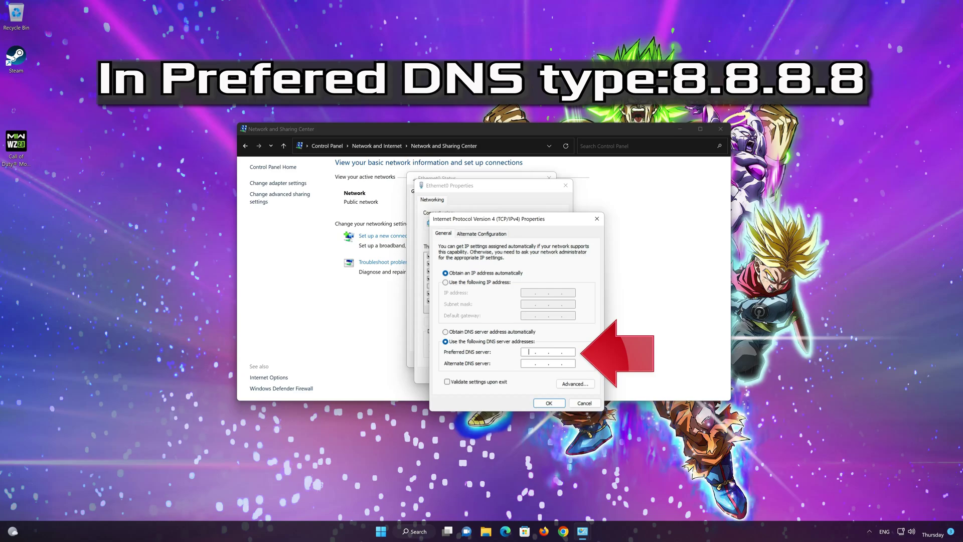
text(8.8.8.8)
click(528, 363)
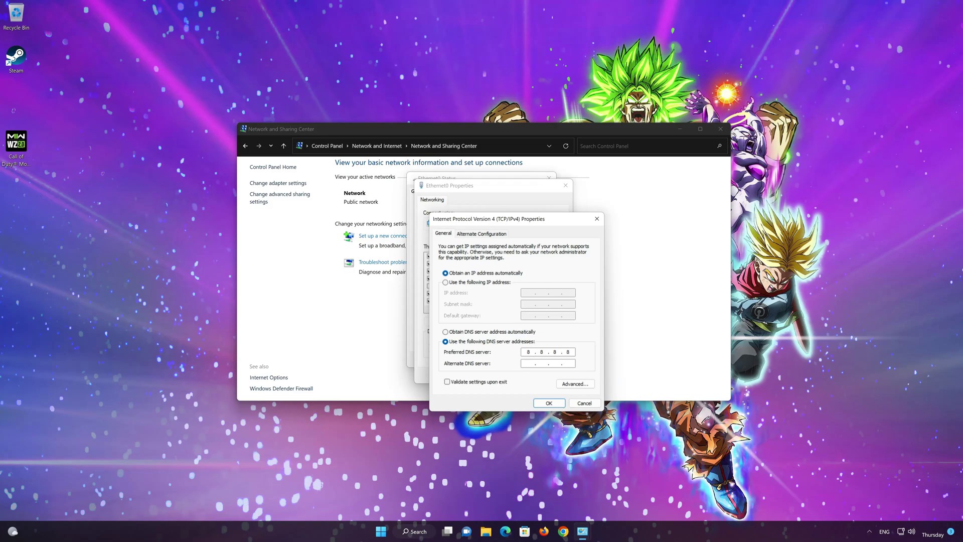
text(8 . 8 . 4 . 4)
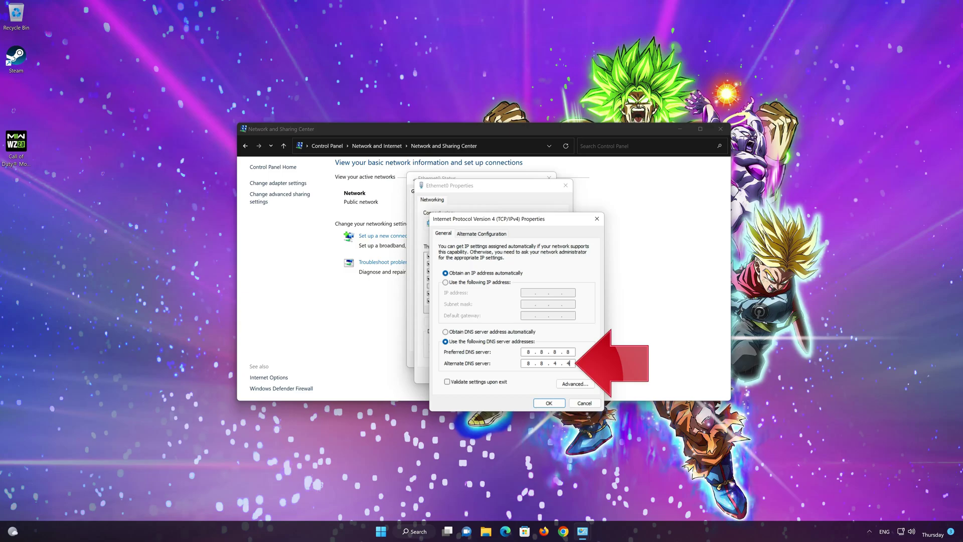
click(551, 401)
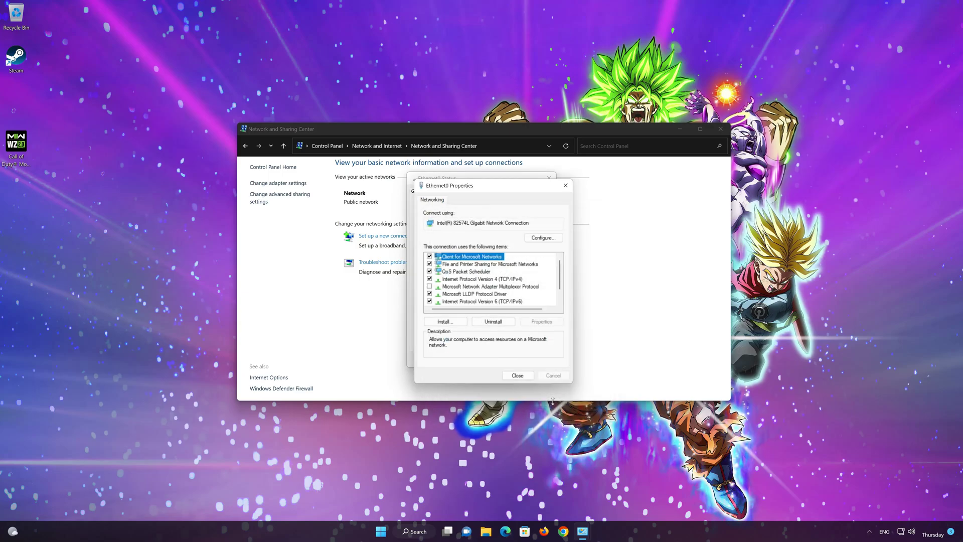
click(517, 376)
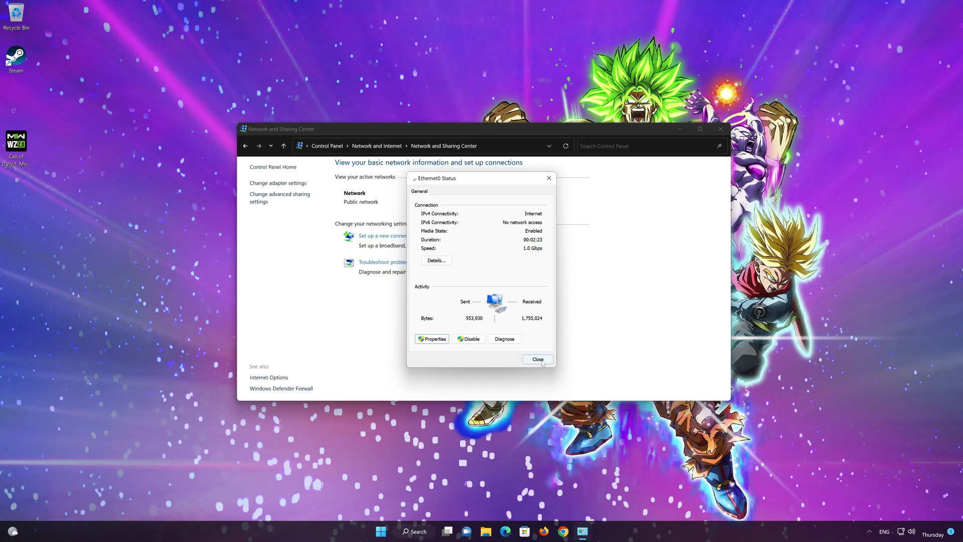
click(538, 360)
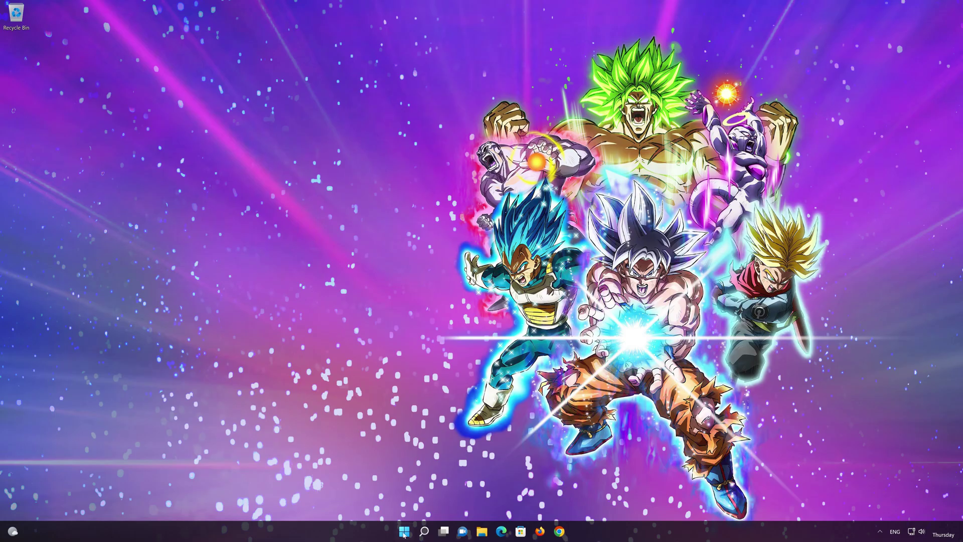
Open Settings and go to Network & internet > Advanced network settings.
click(403, 534)
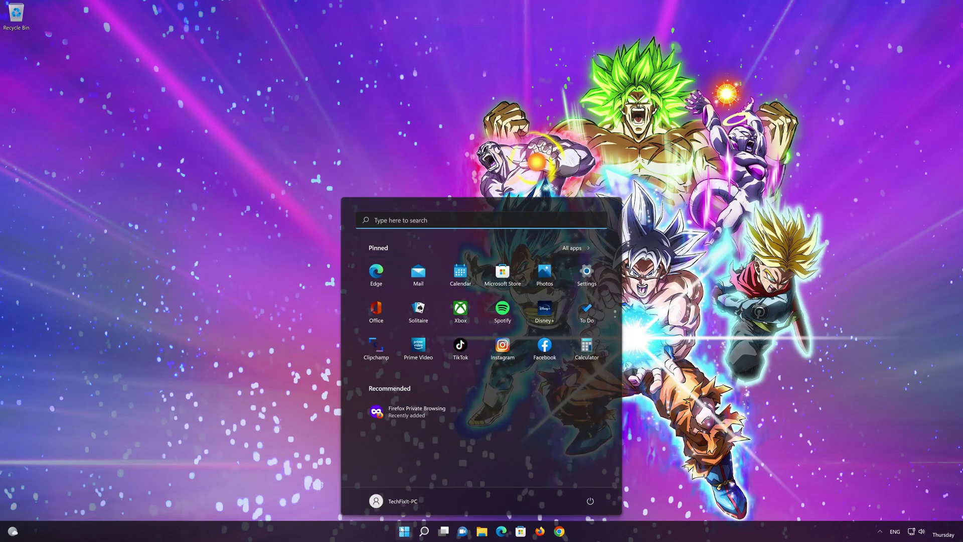
click(585, 279)
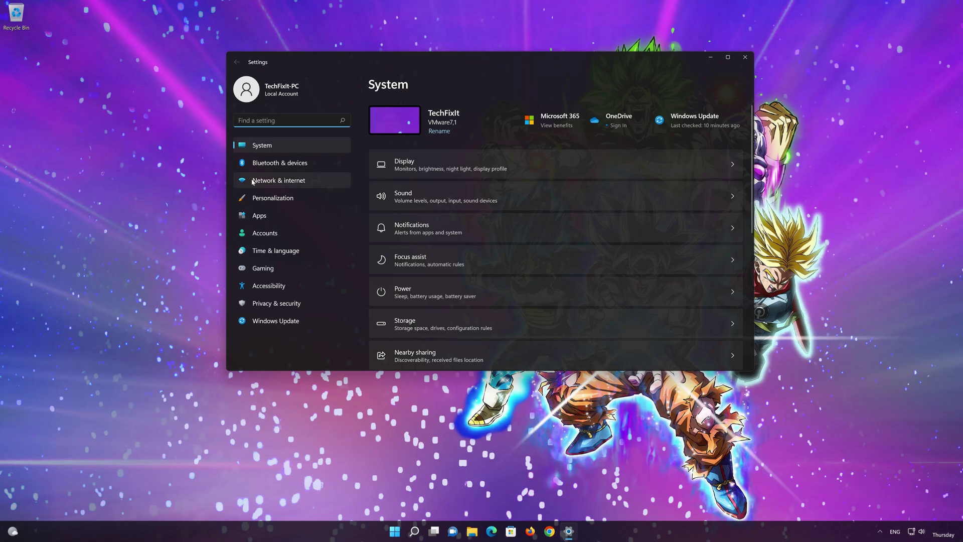
click(291, 183)
scroll(443, 351, down, 1)
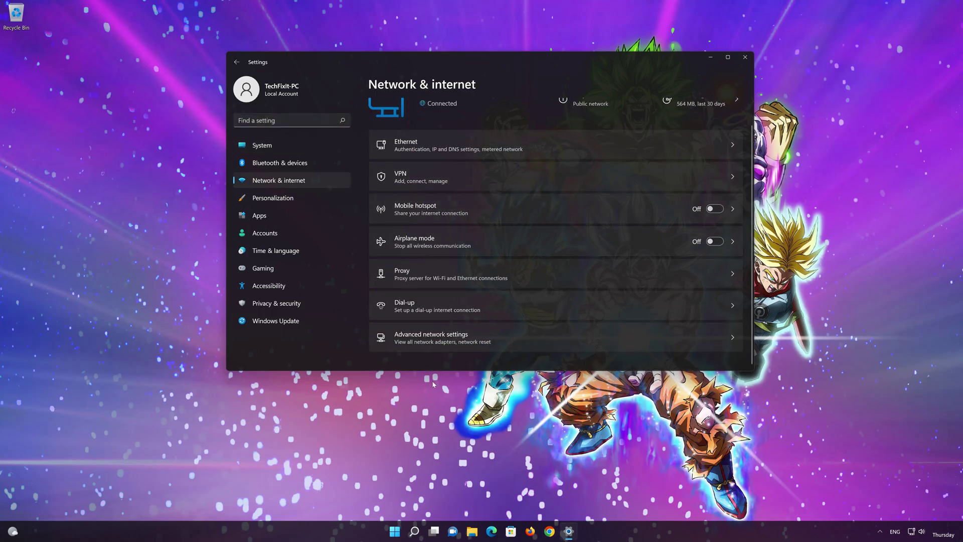
click(440, 346)
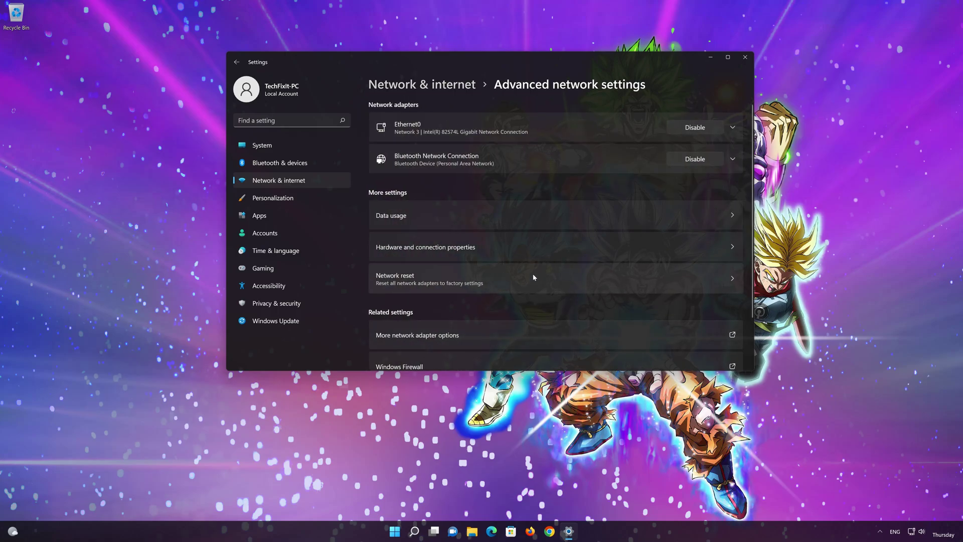
Run Network reset on all adapters, confirm it, dismiss the sign-out notice, and close Settings.
click(447, 279)
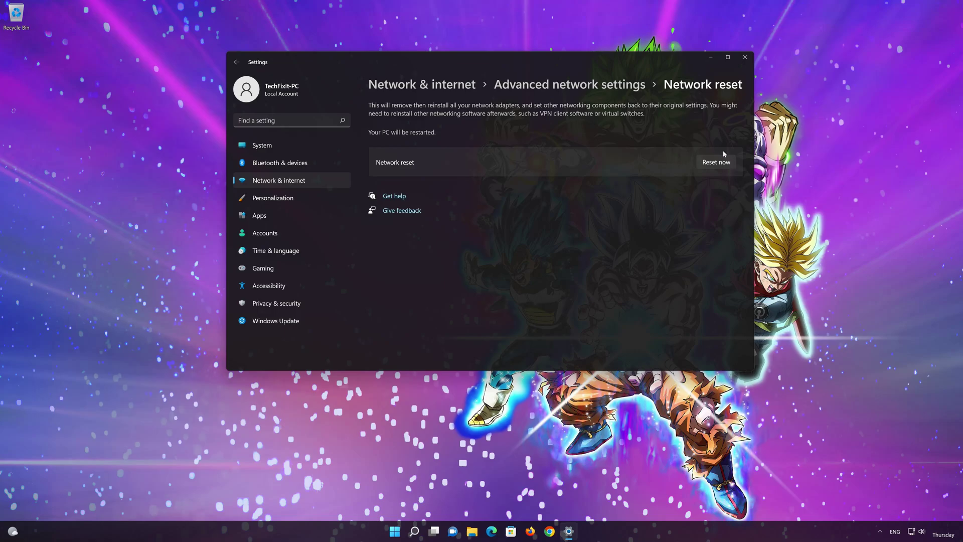
click(727, 162)
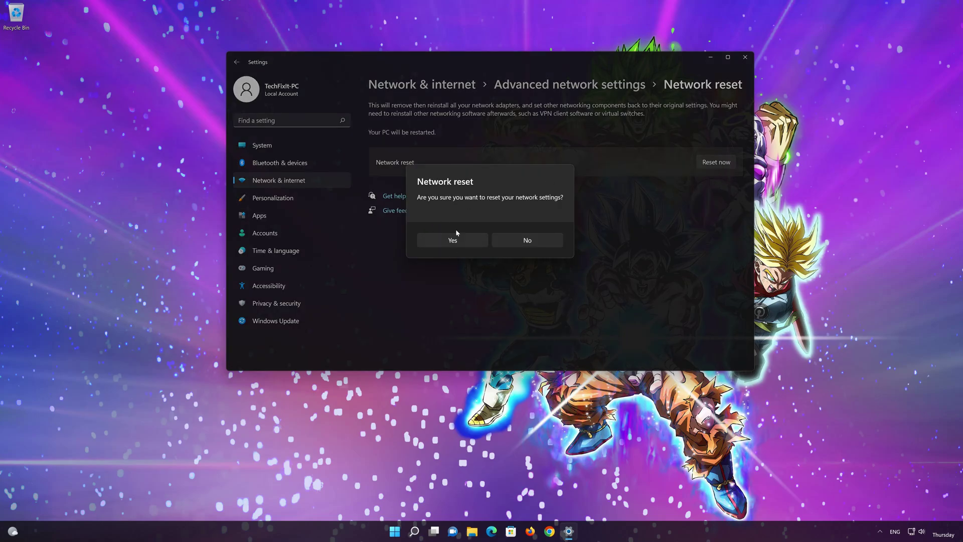
click(439, 243)
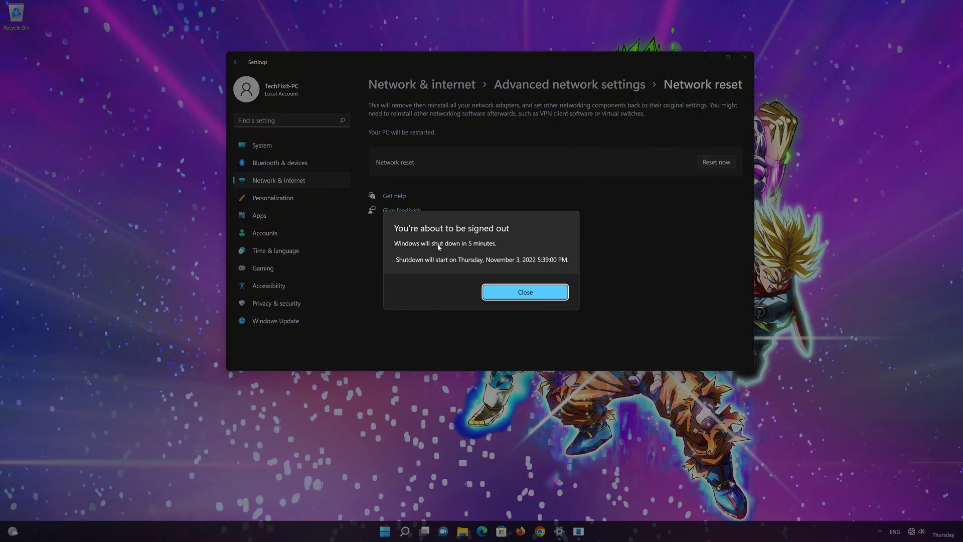
click(530, 294)
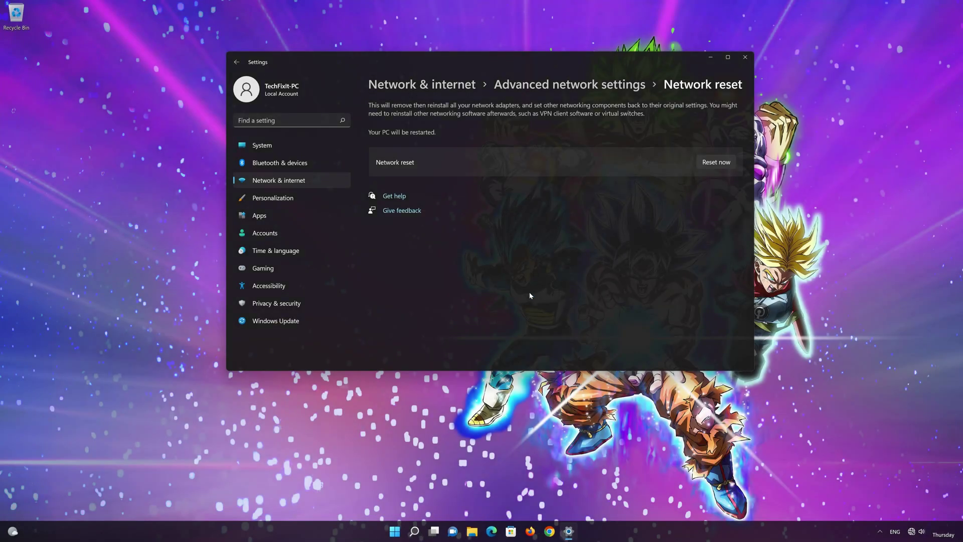
click(745, 58)
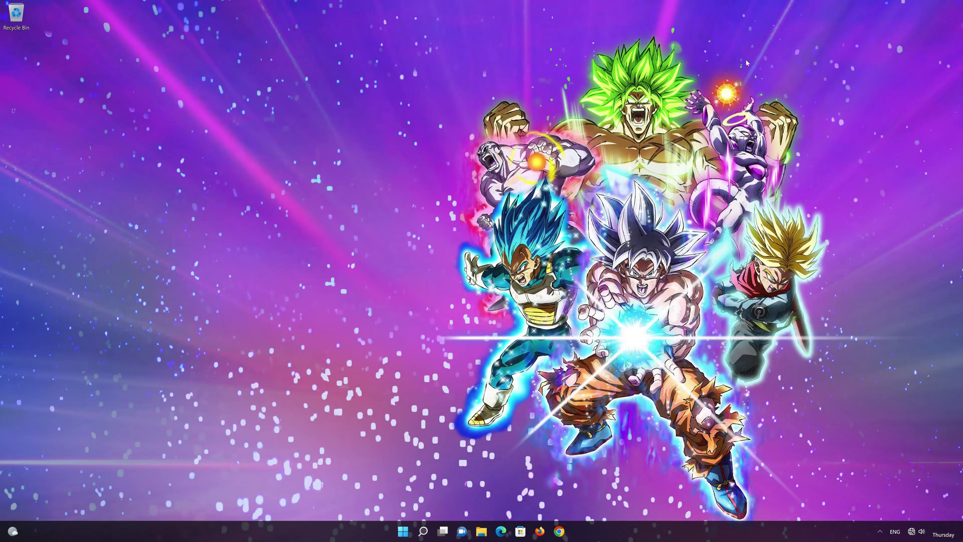
key(super)
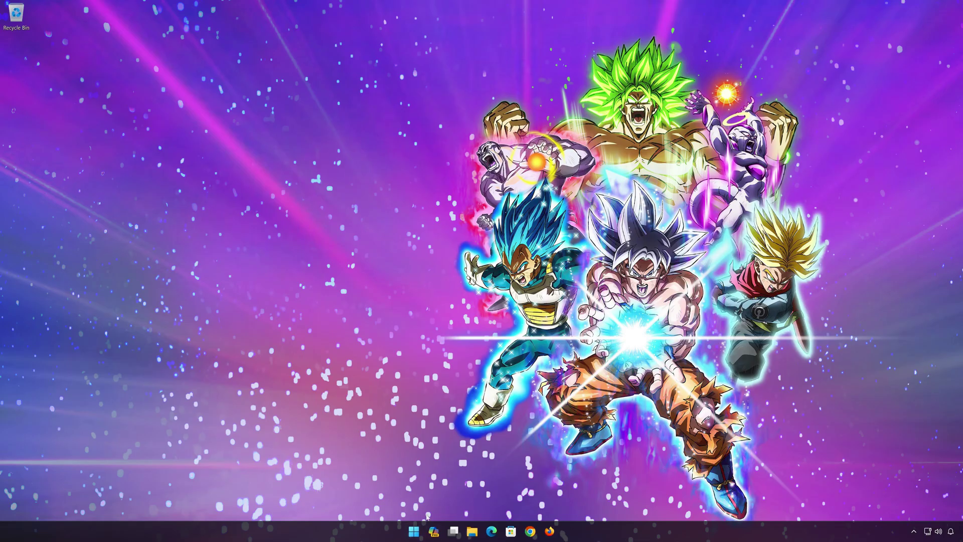
Search Start for cmd and launch Command Prompt as administrator, approving the UAC prompt.
click(414, 530)
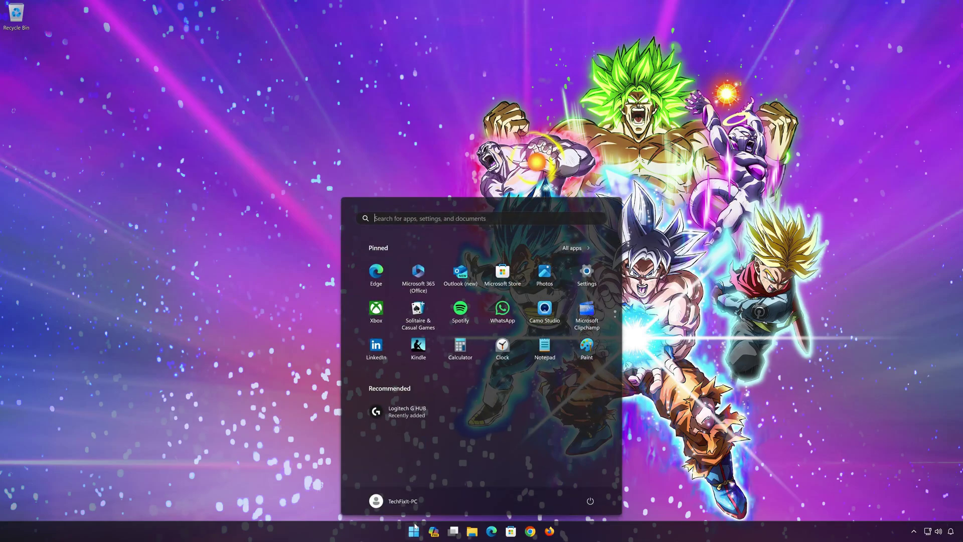
text(cmd)
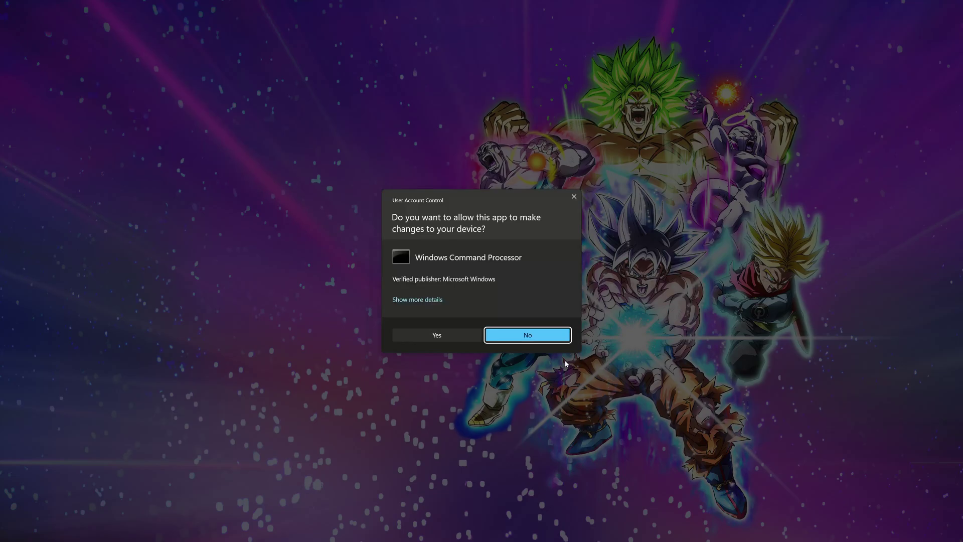
click(441, 339)
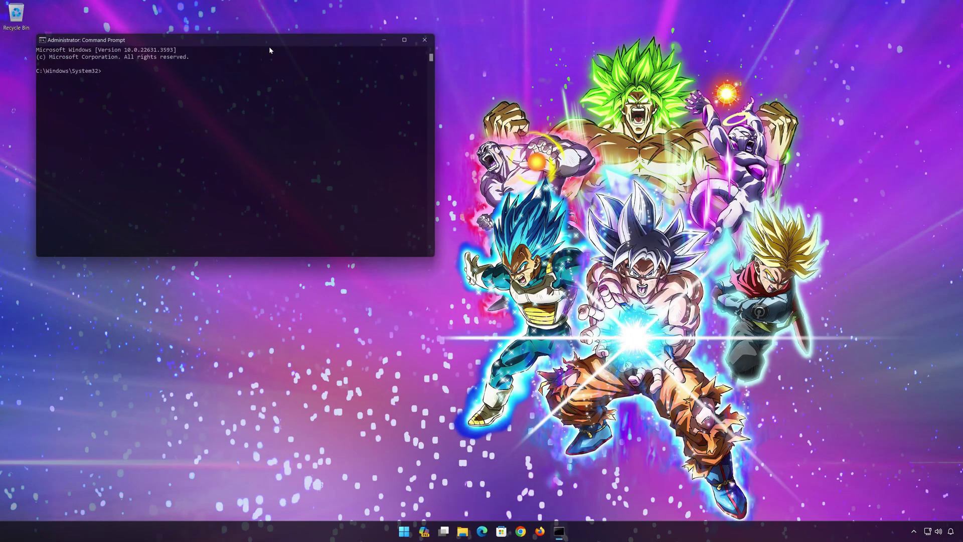
Run ipconfig /release and then ipconfig /renew to give Ethernet0 a fresh IPv4 address.
drag(269, 49, 527, 115)
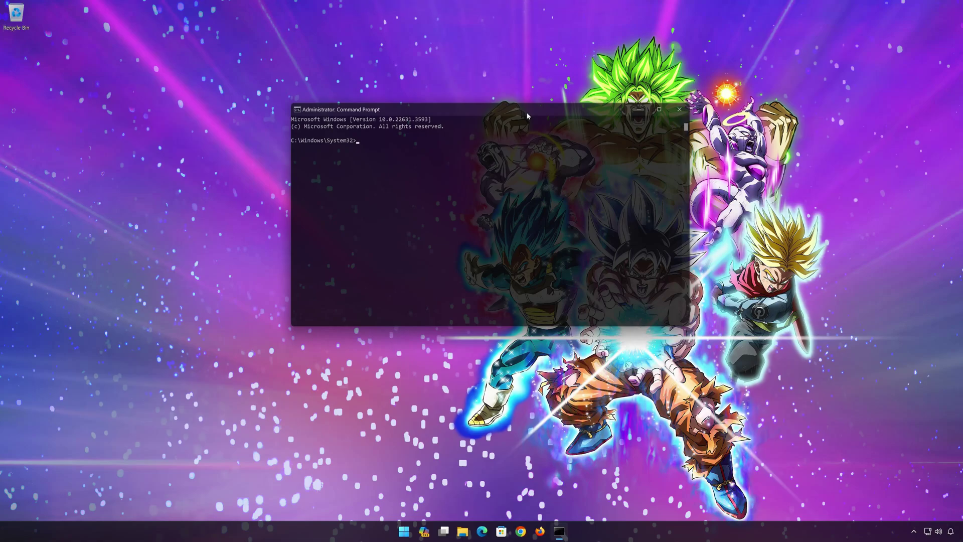
text(ipconf)
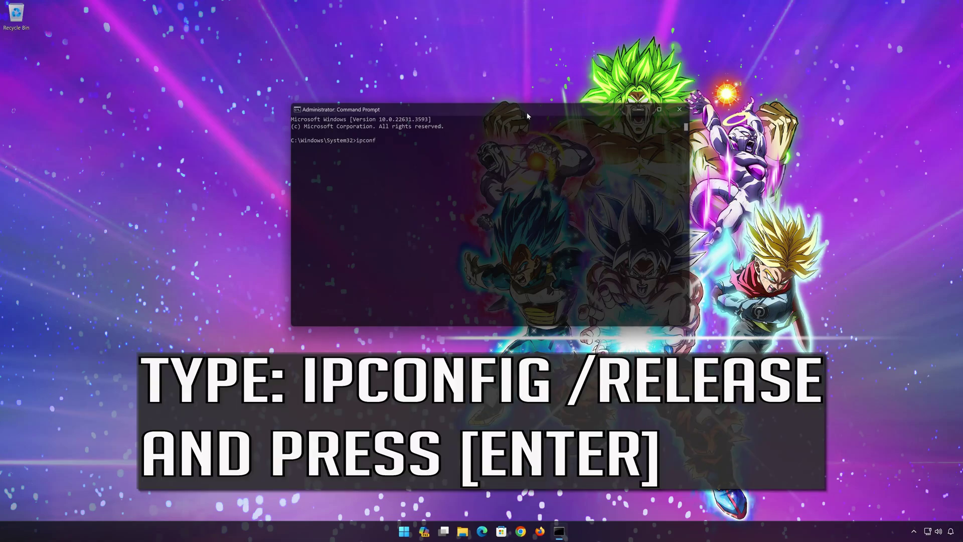
text(ig /release)
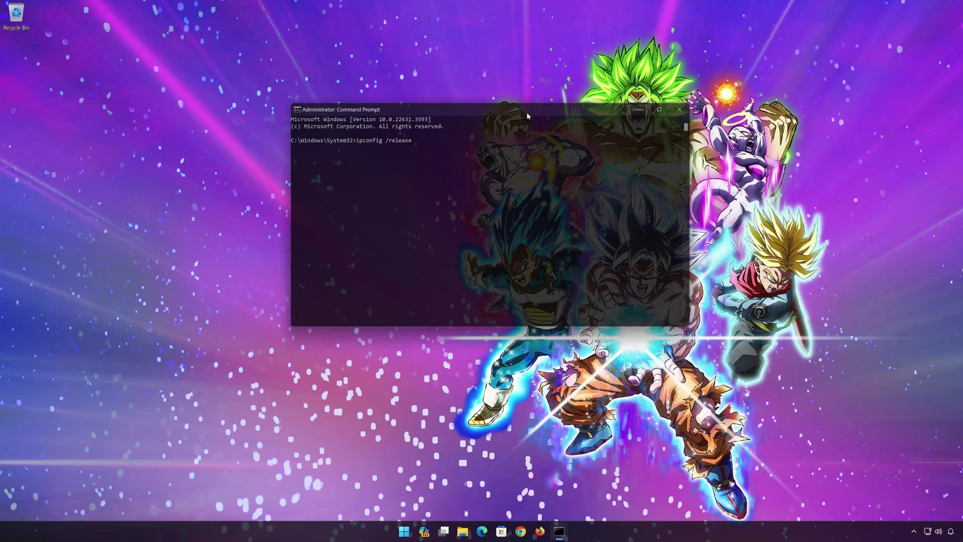
key(Return)
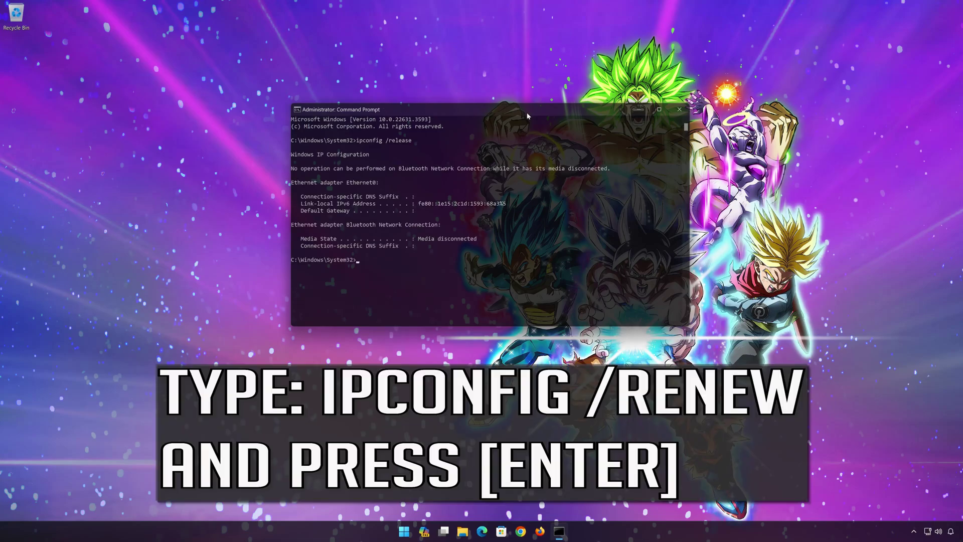
text(ipc)
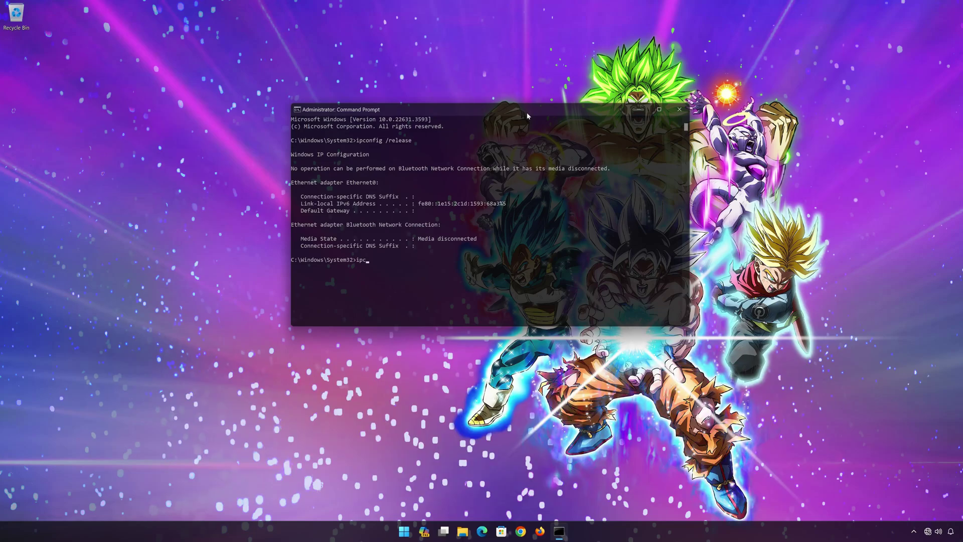
text(onfig /renew)
key(Return)
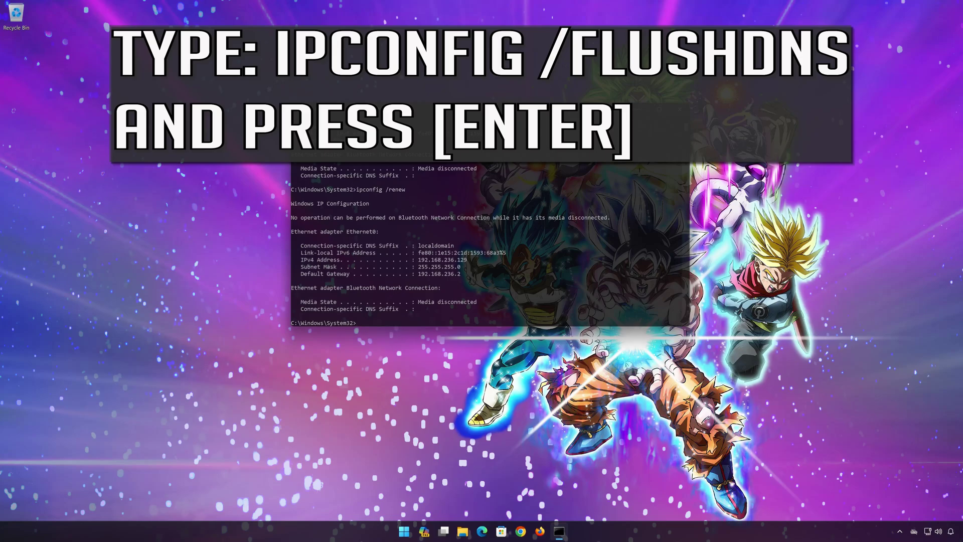
Run ipconfig /flushdns to clear the DNS resolver cache, then exit Command Prompt.
text(ipconfig /)
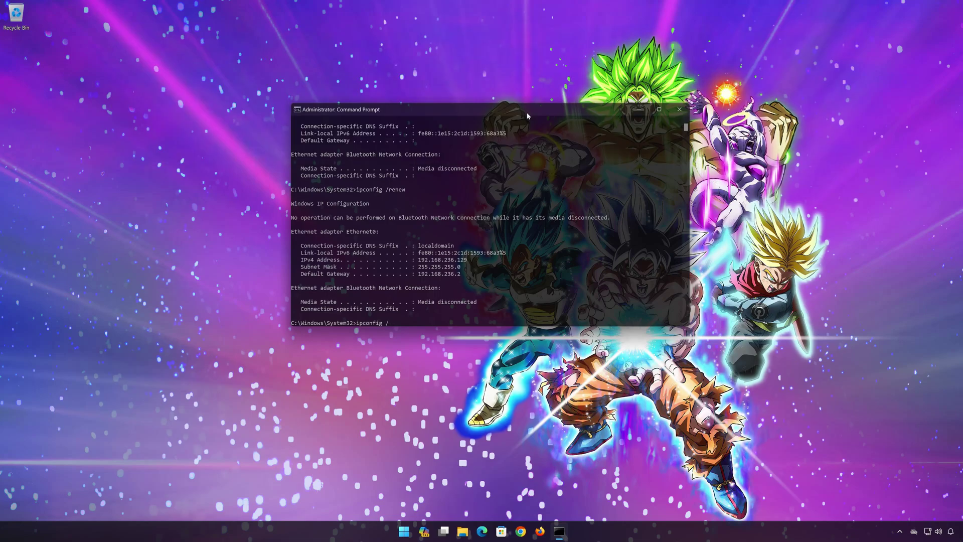
text(flushdns)
key(Return)
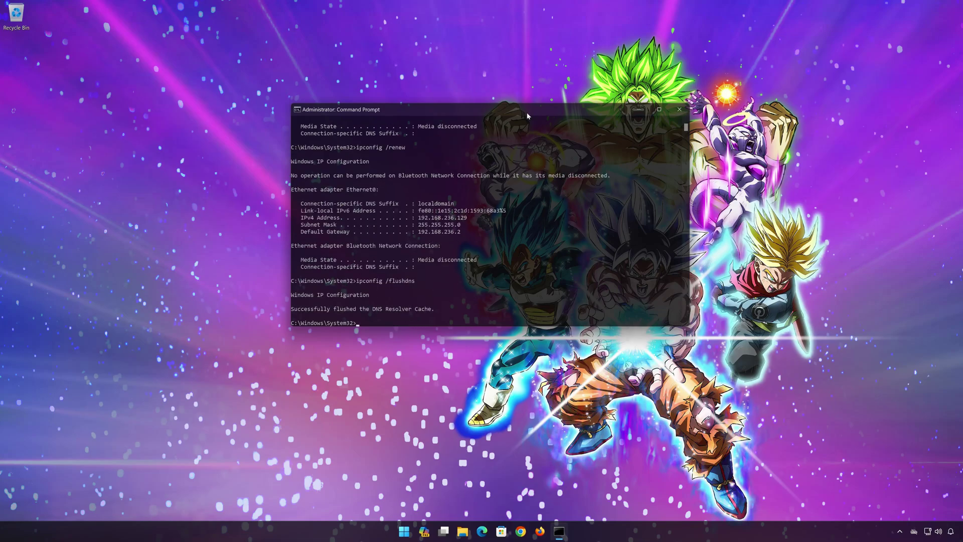
text(exit)
key(Return)
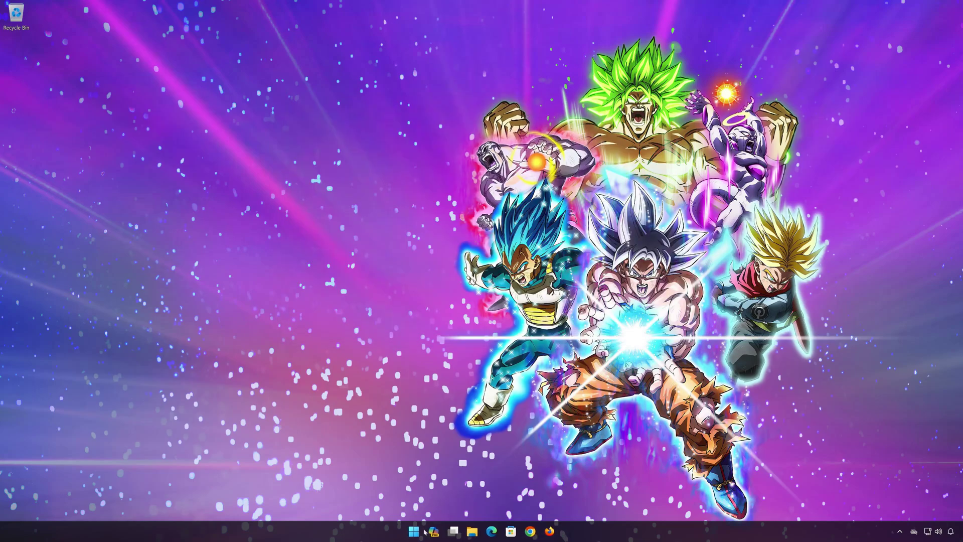
View the Start menu's power options, minimize the Xbox app window, and reopen Start.
click(420, 536)
click(590, 500)
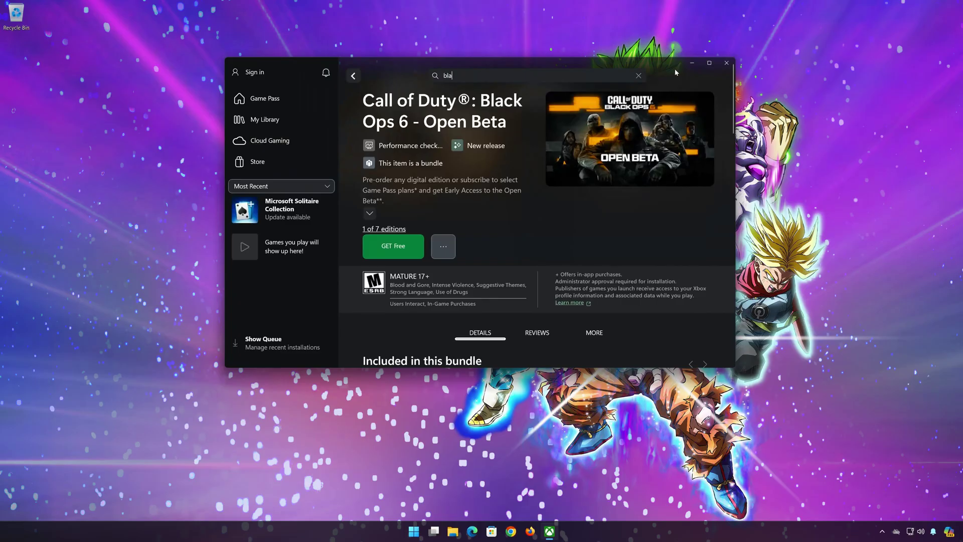
click(691, 65)
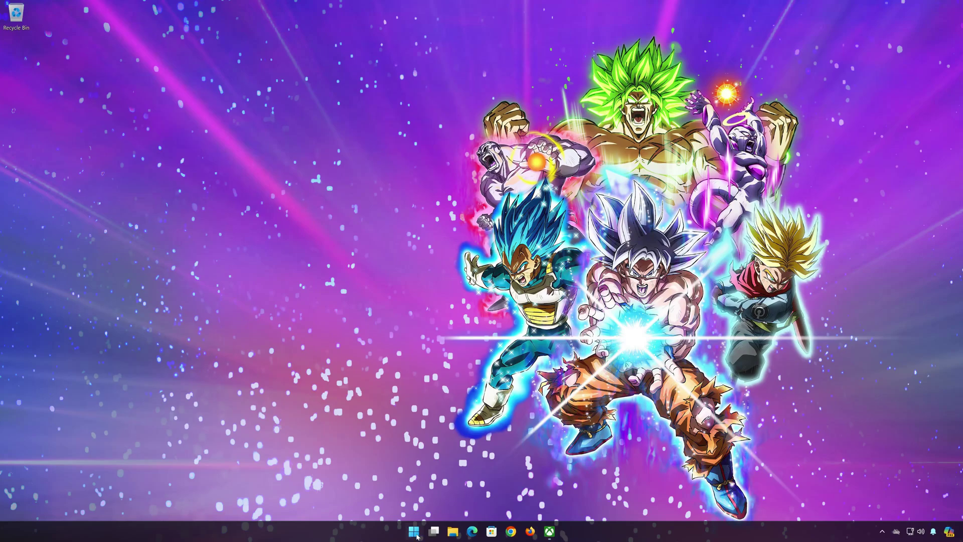
click(412, 534)
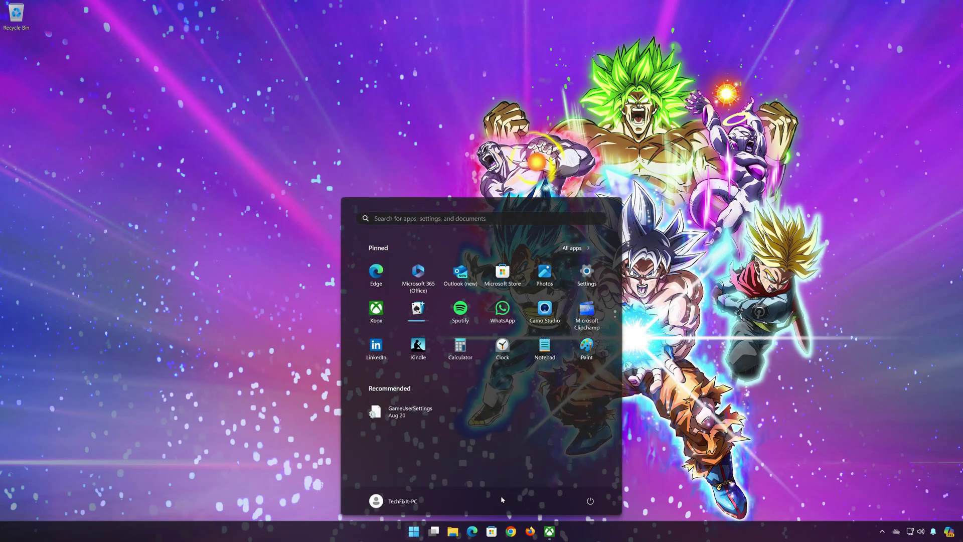
Go from Settings to Privacy & security > Windows Security > Virus & threat protection.
click(586, 275)
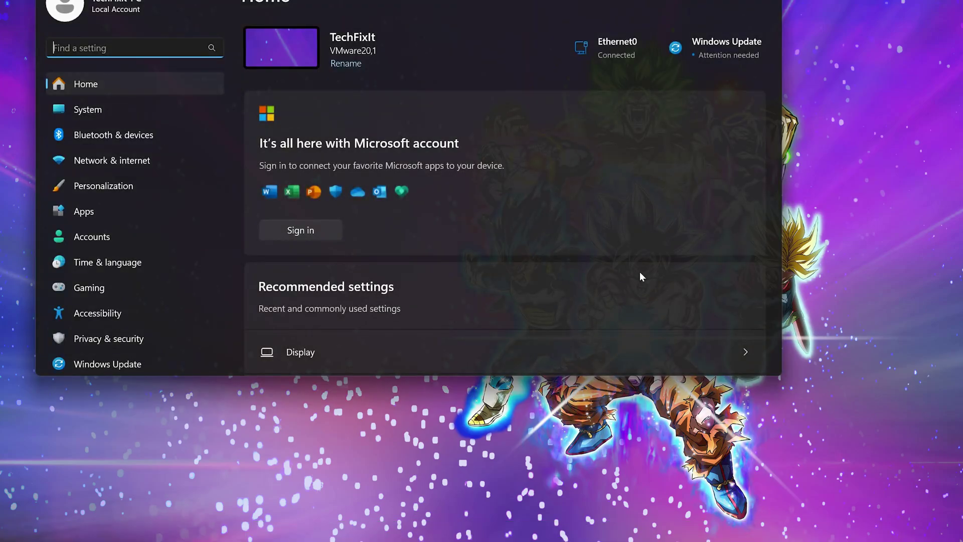
click(134, 339)
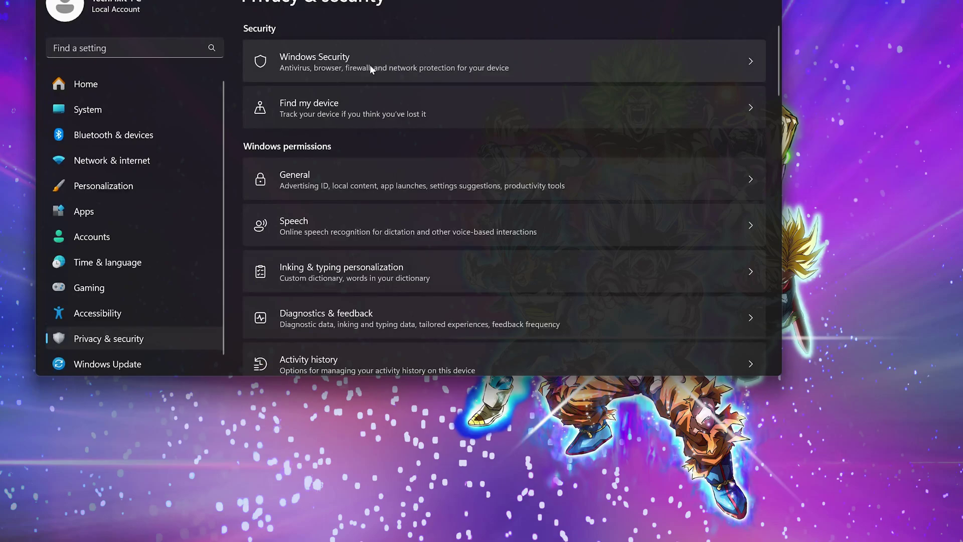
click(402, 63)
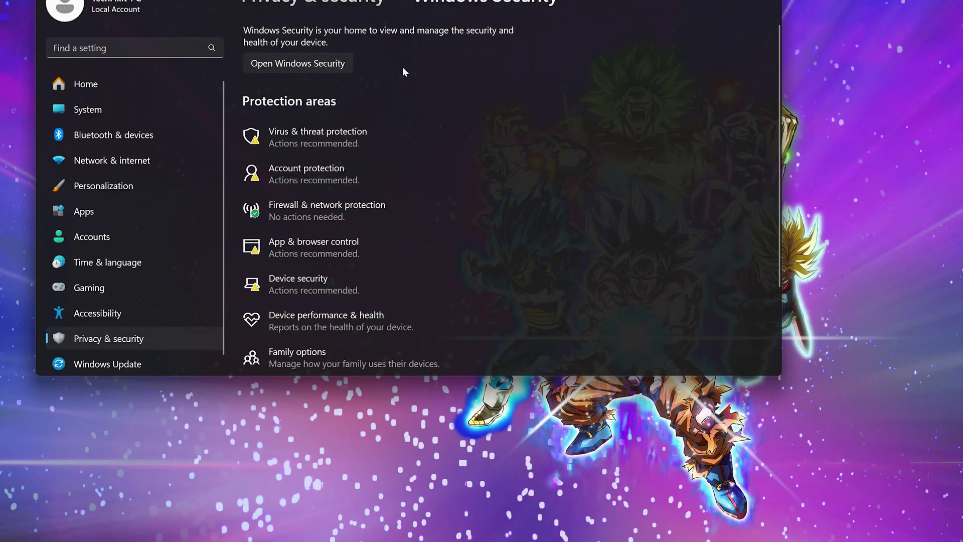
click(345, 144)
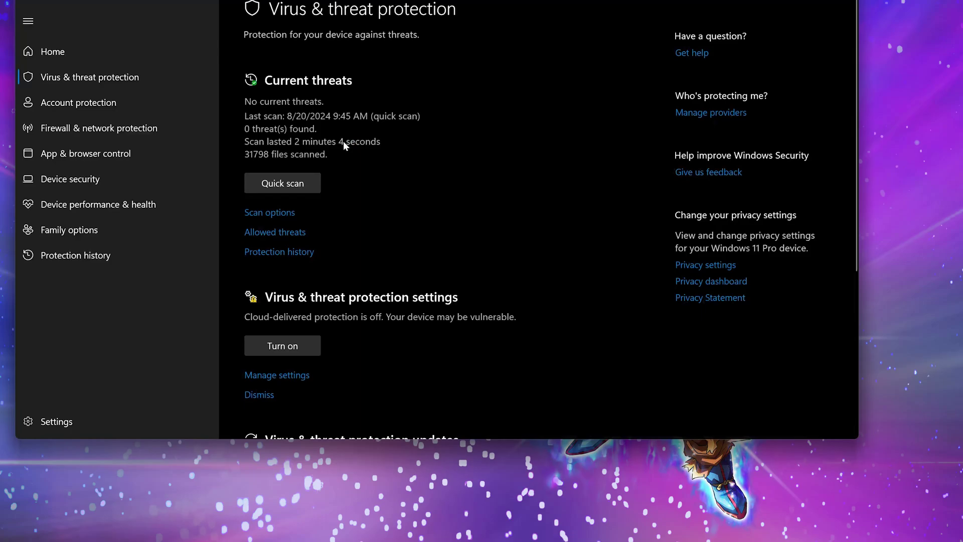
Turn Microsoft Defender's Real-time protection to Off and approve the administrator prompt.
scroll(345, 145, down, 5)
scroll(345, 146, up, 1)
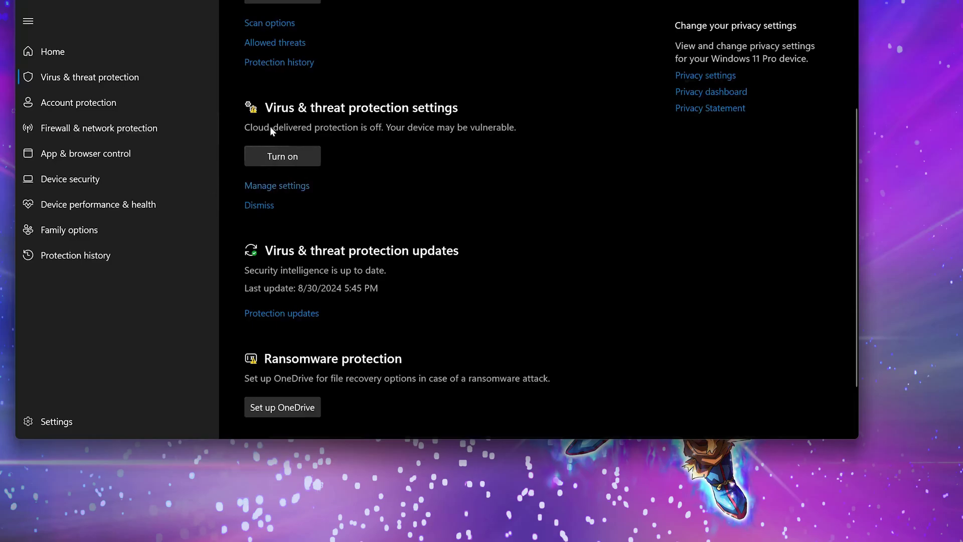
click(289, 185)
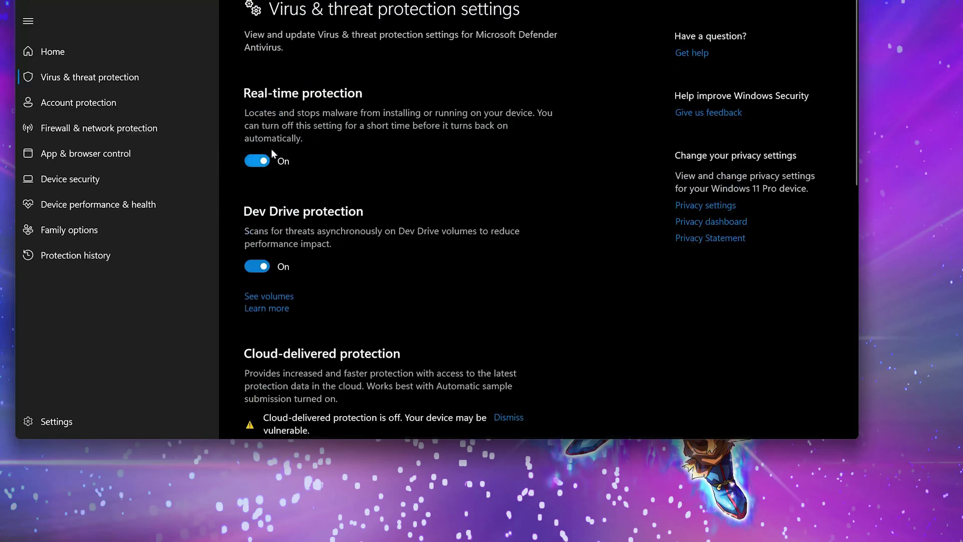
click(254, 163)
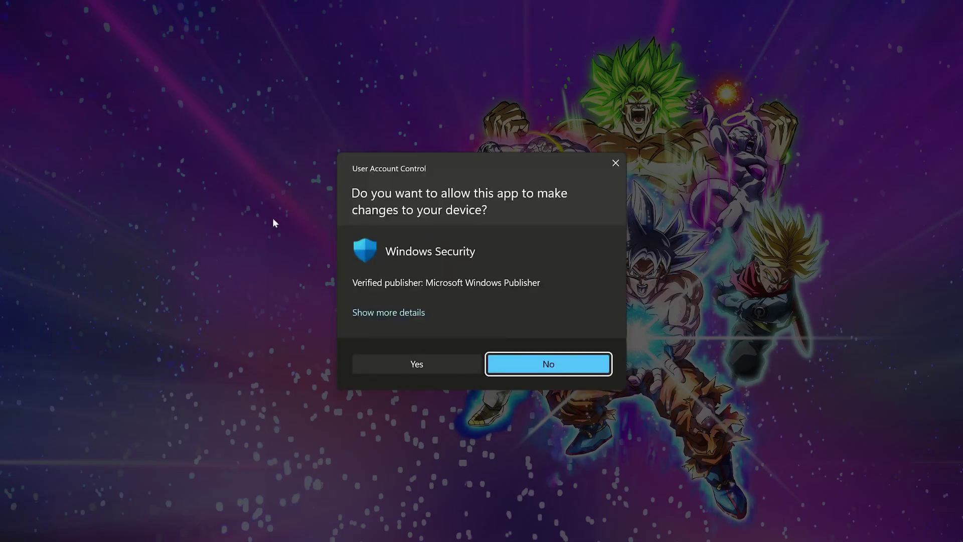
click(412, 369)
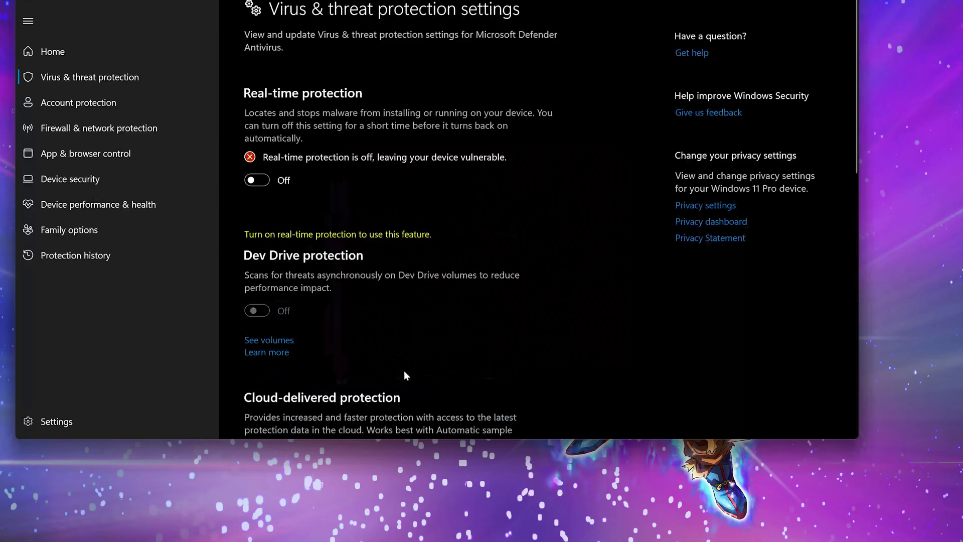
scroll(397, 365, down, 5)
scroll(398, 368, down, 5)
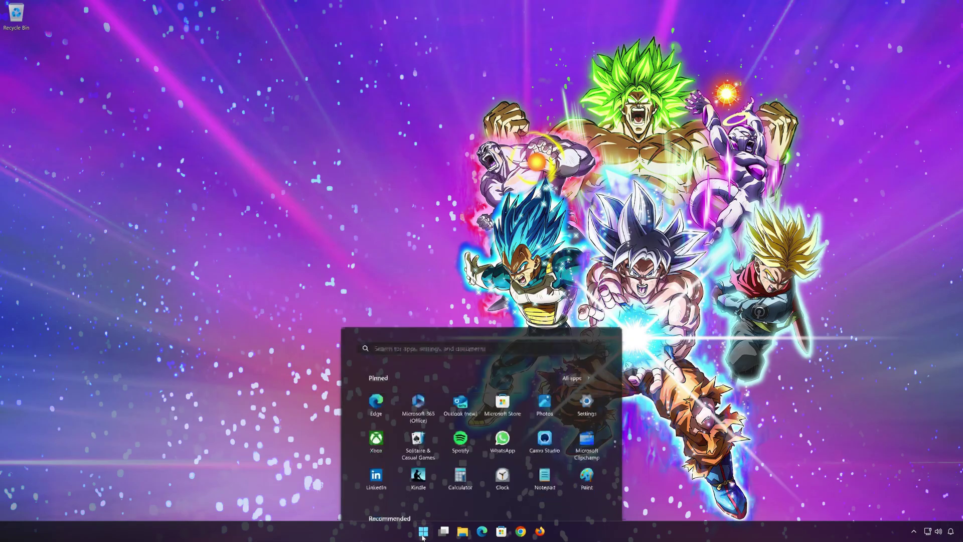
Launch Device Manager, expand Network adapters, and right-click the Intel(R) 82574L Gigabit Network Connection.
text(device manager)
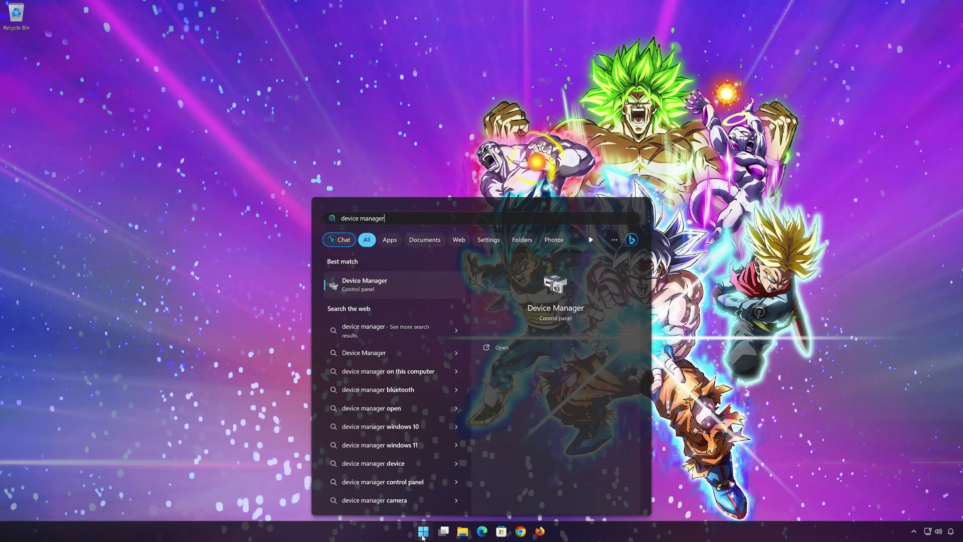
click(395, 284)
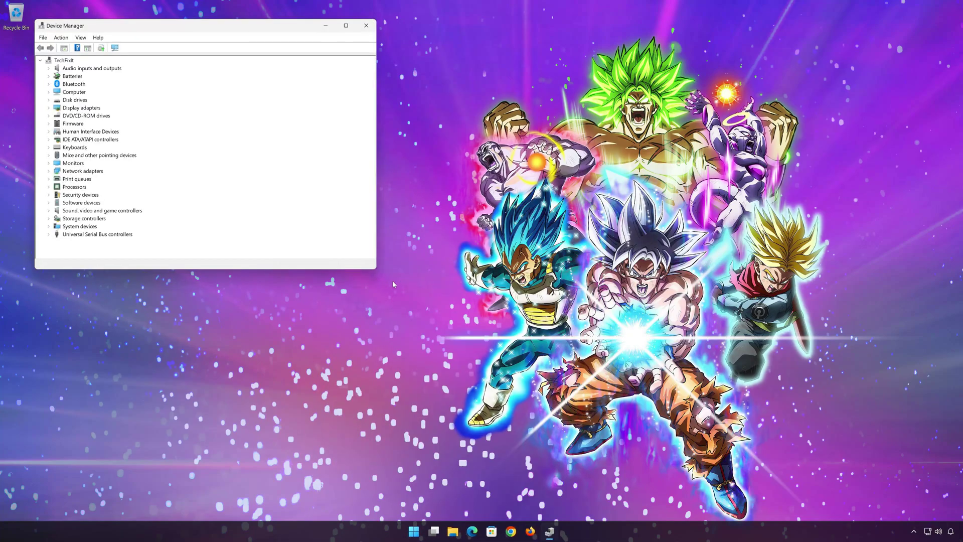
drag(241, 26, 533, 135)
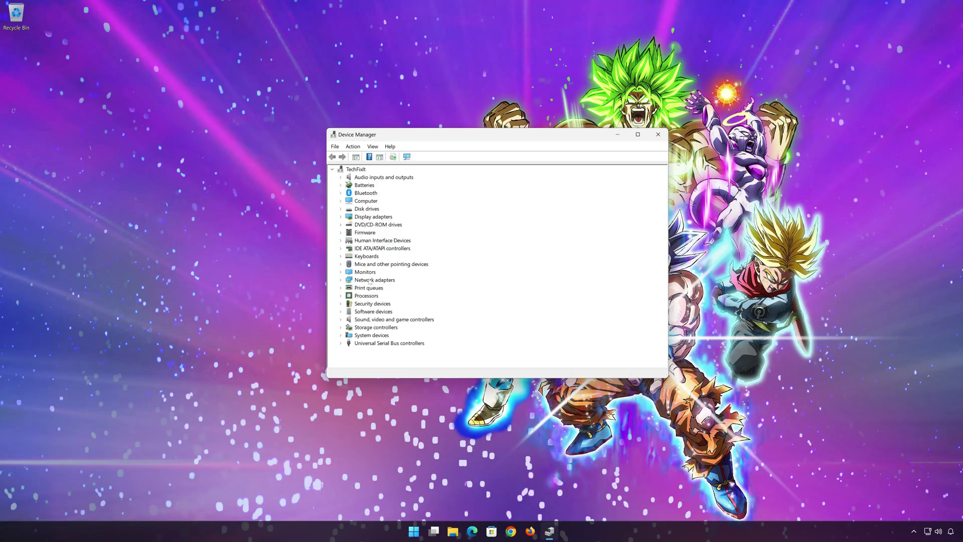
click(341, 280)
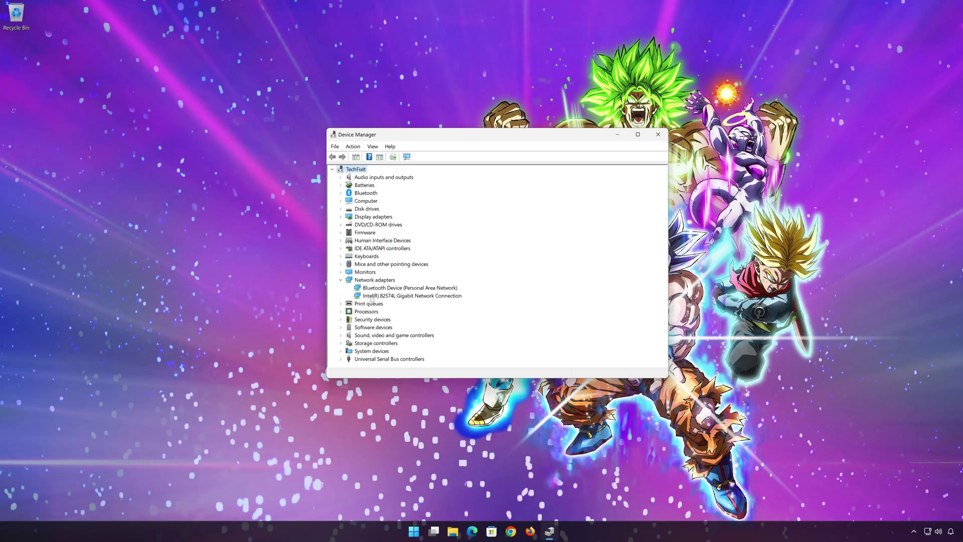
right_click(371, 297)
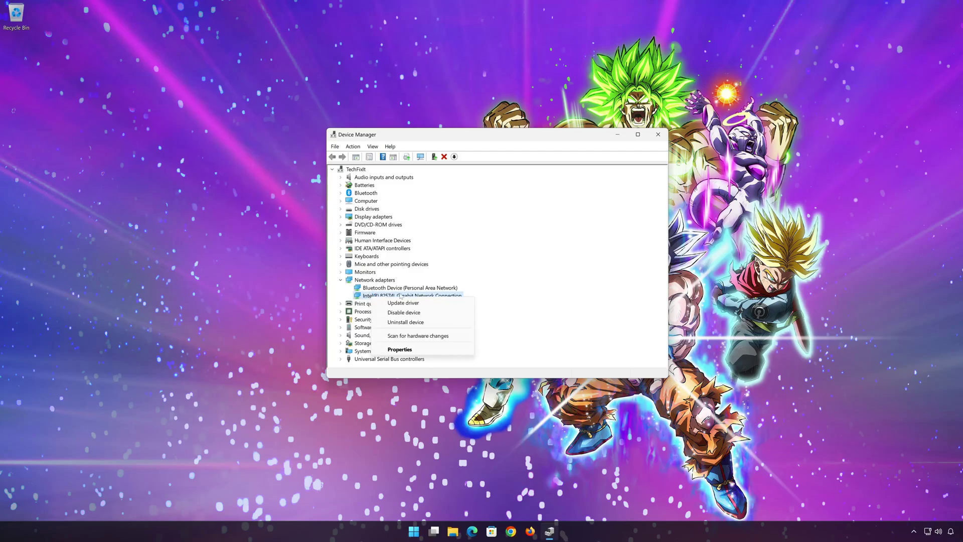
Reinstall the Intel(R) 82574L Gigabit Network Connection driver from this PC's compatible-driver list, then close its properties.
click(428, 351)
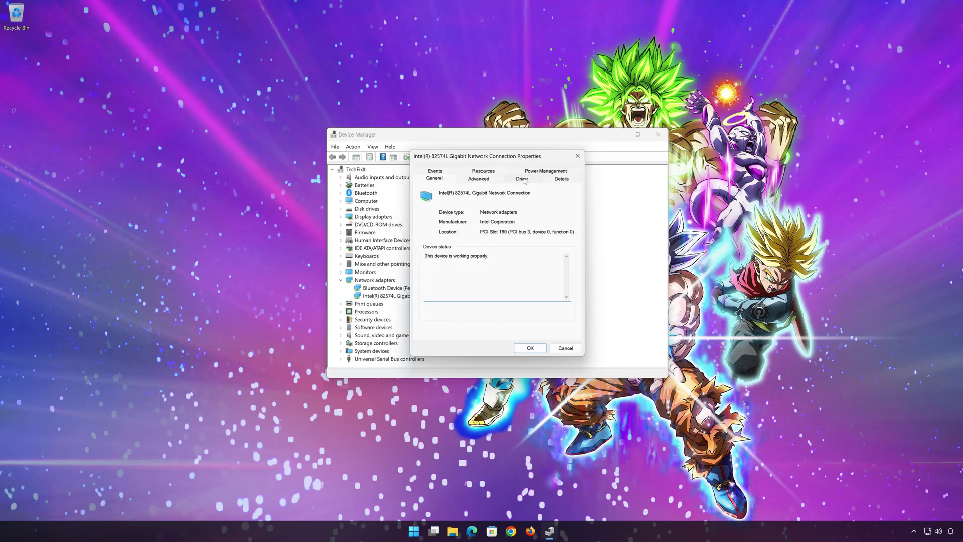
click(523, 180)
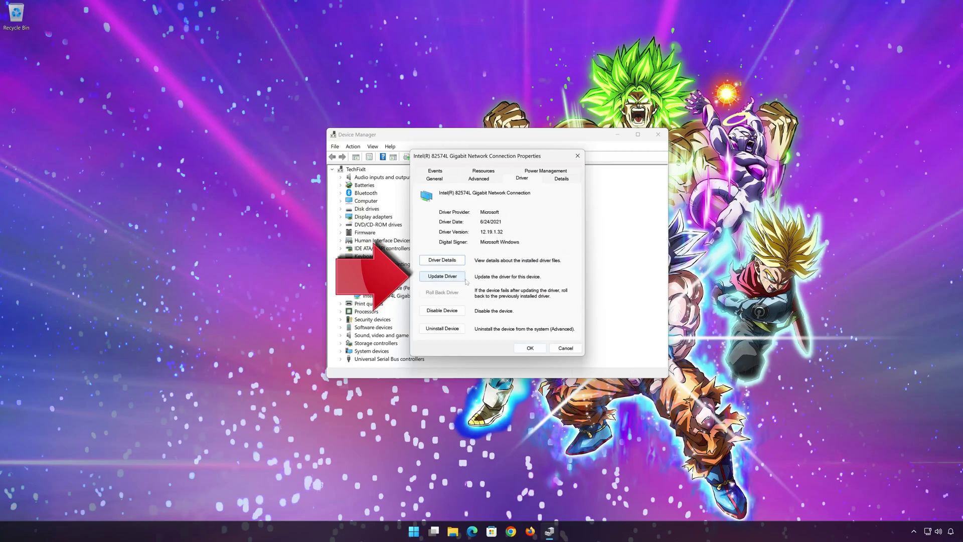
click(442, 277)
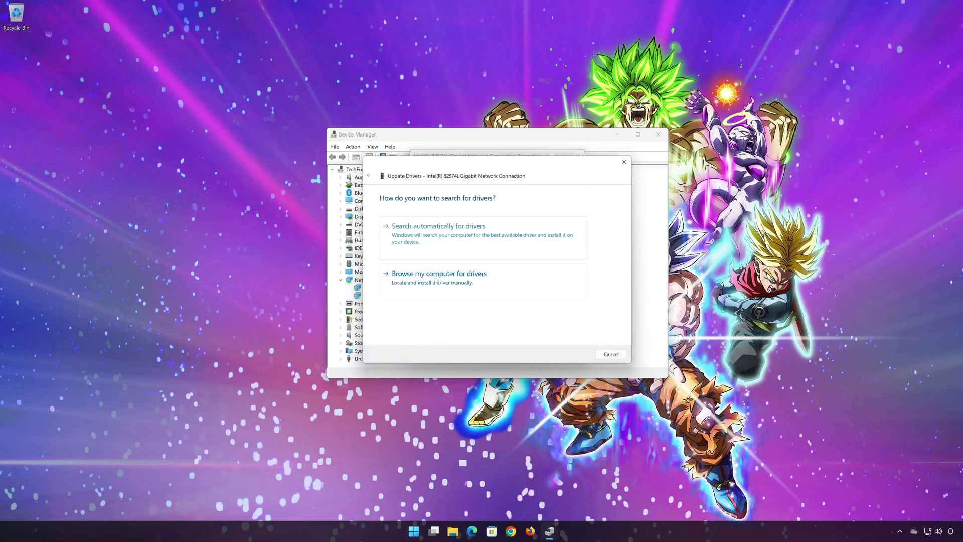
click(436, 280)
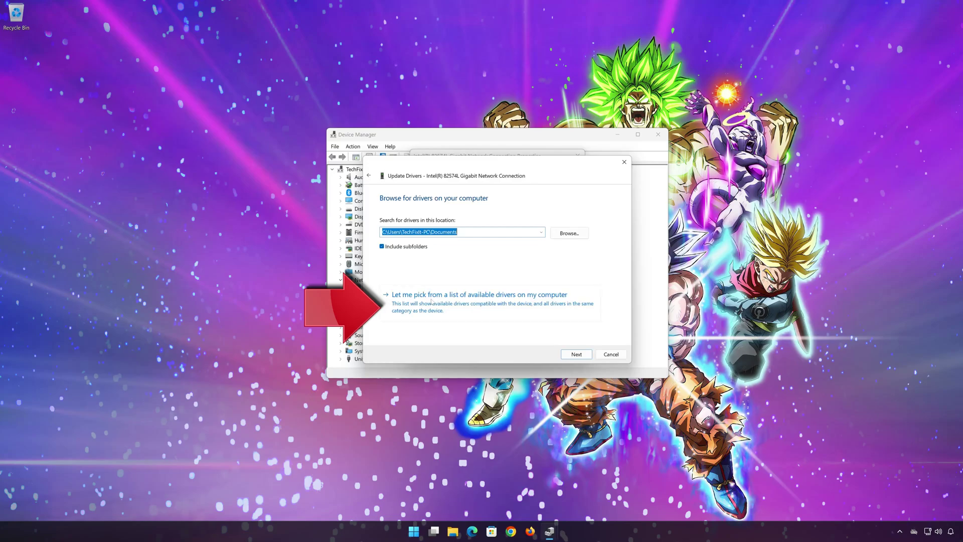
click(464, 304)
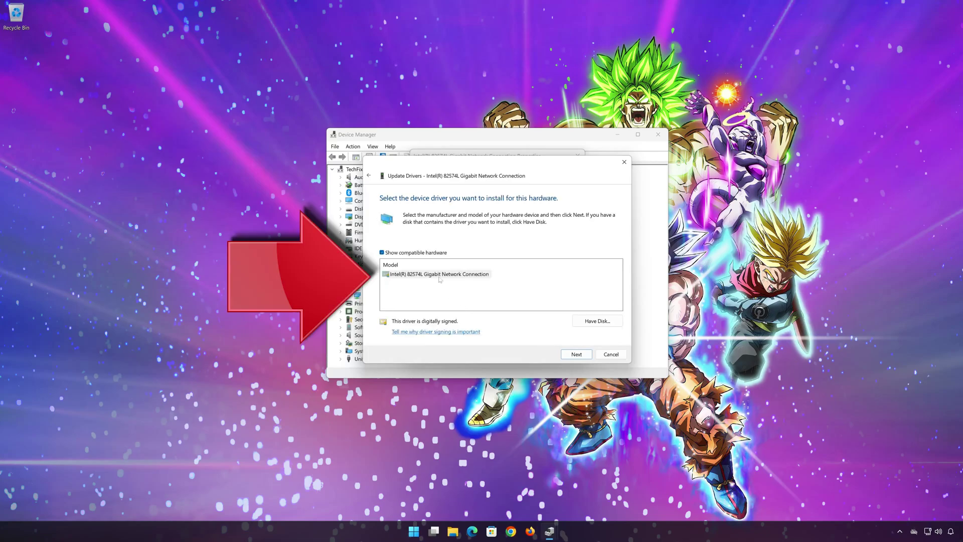
click(421, 277)
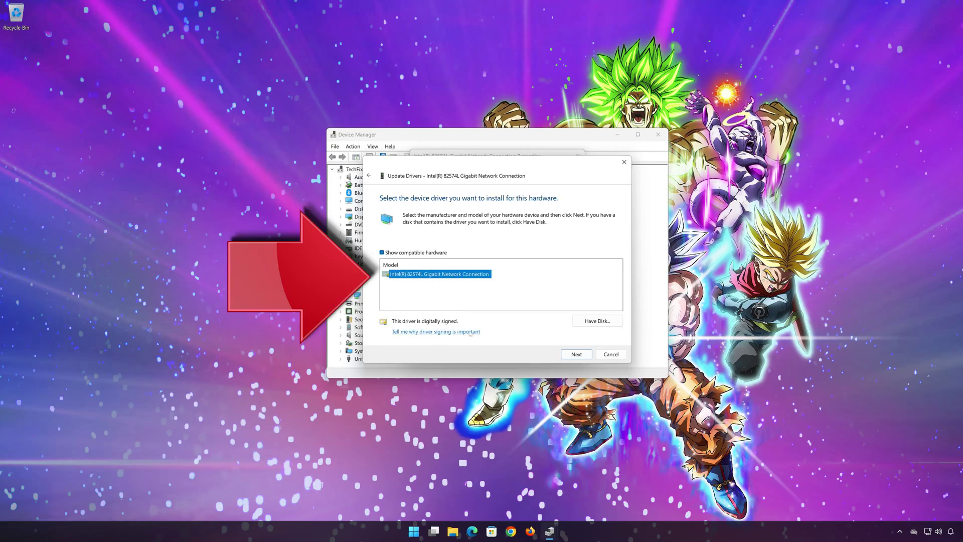
click(577, 354)
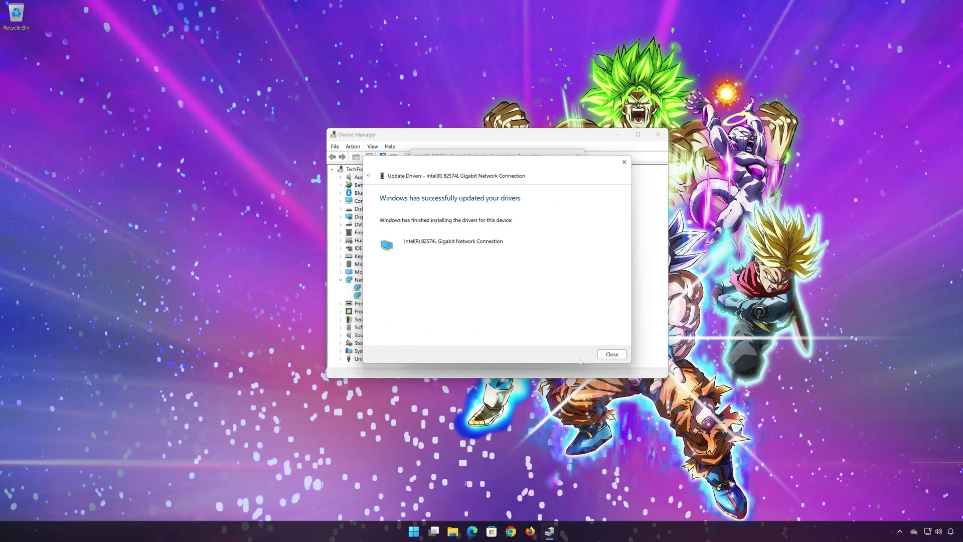
click(611, 354)
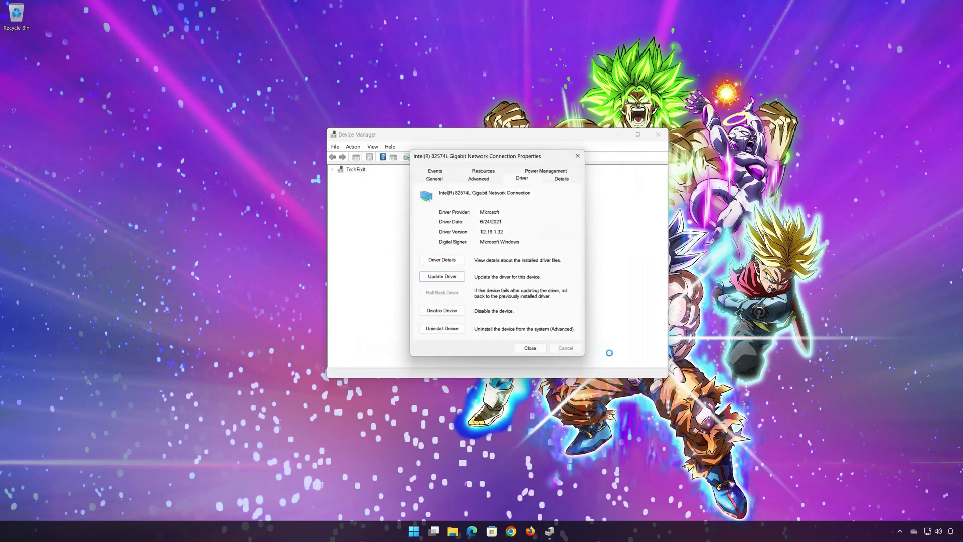
click(530, 347)
Close the Device Manager window and choose Restart from the Start menu's power options.
click(658, 134)
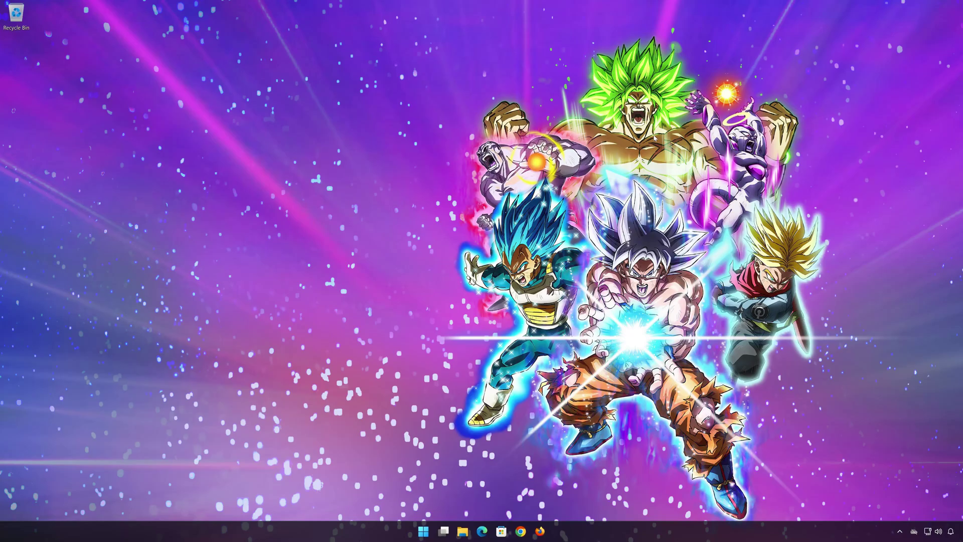
key(super)
click(586, 506)
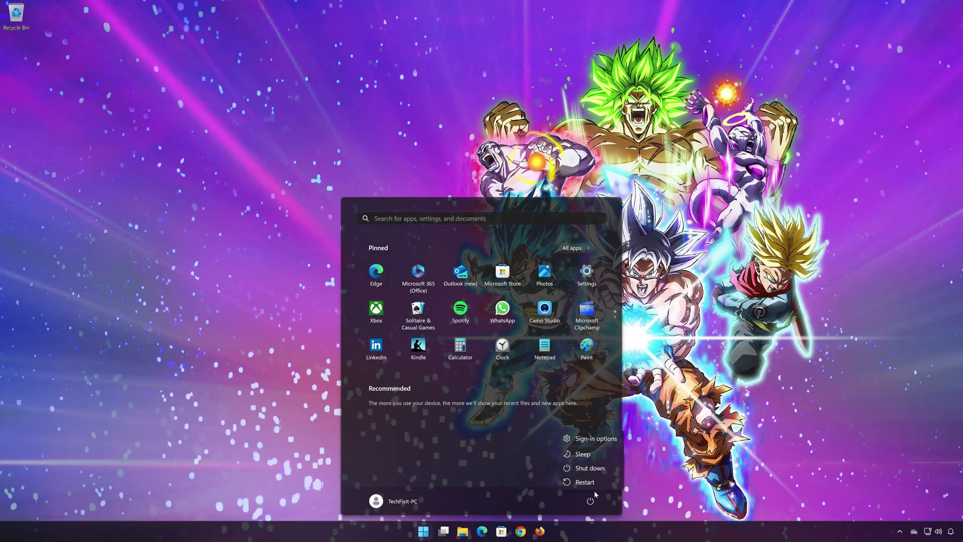